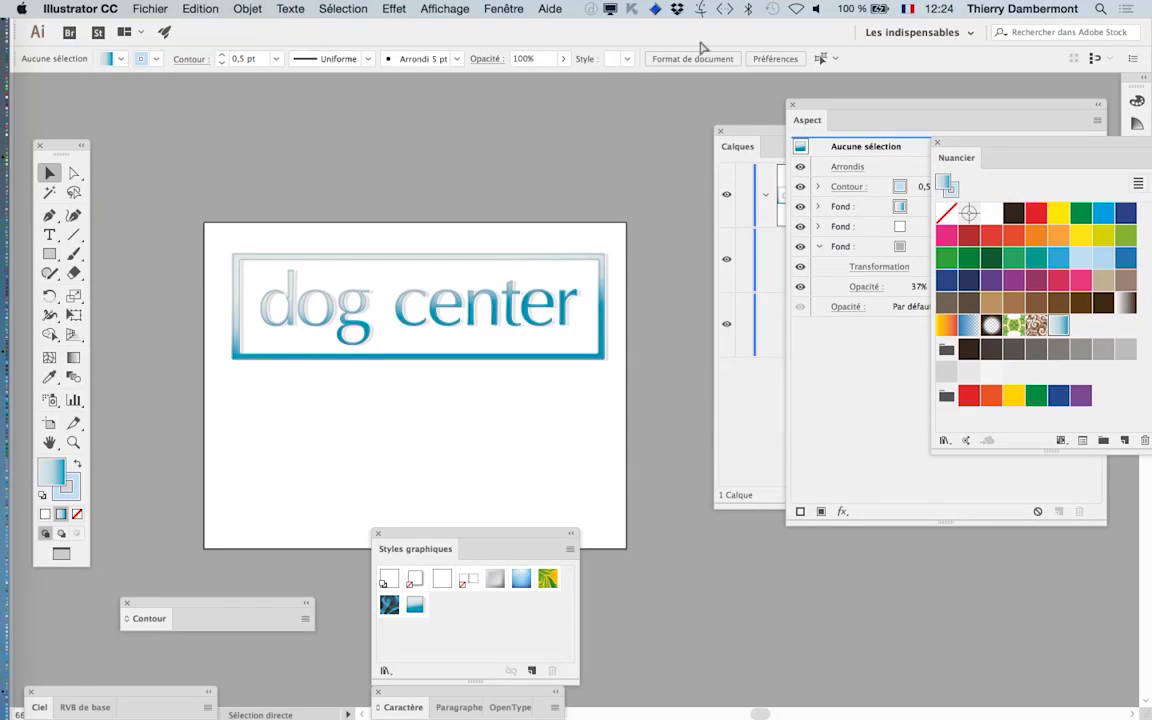
- Switch from Illustrator to the Finder
key(super+Tab)
click(636, 372)
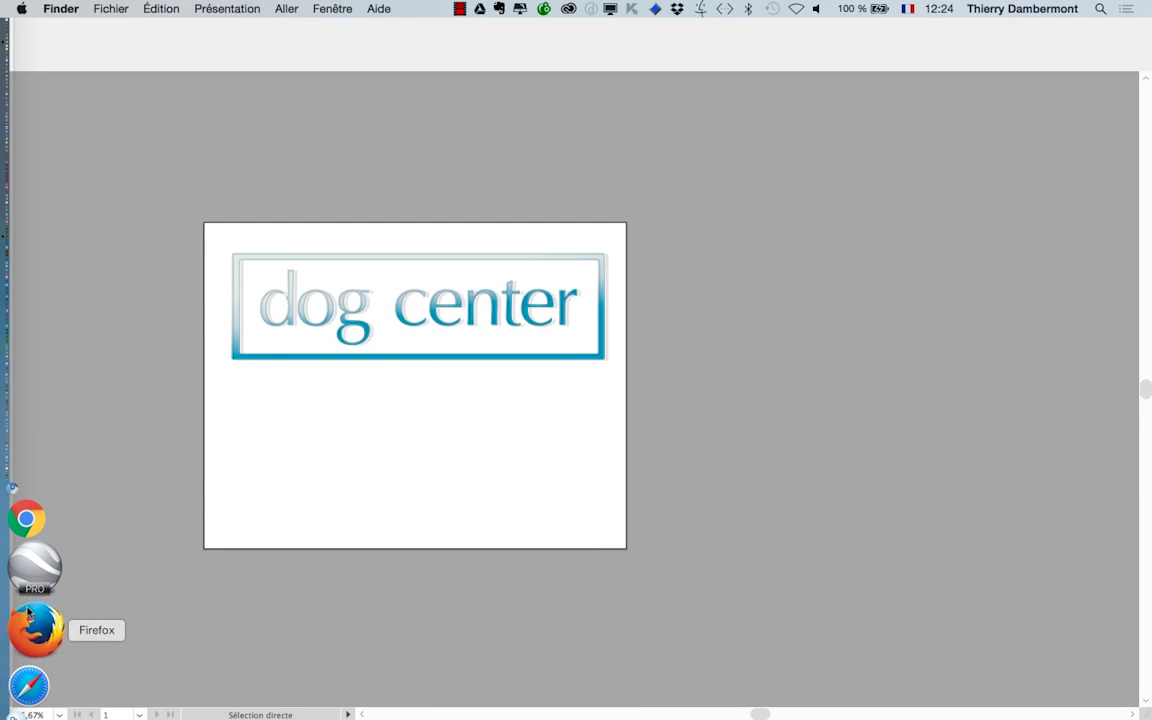
- Launch Firefox and search Google for 'dog paw'
click(28, 612)
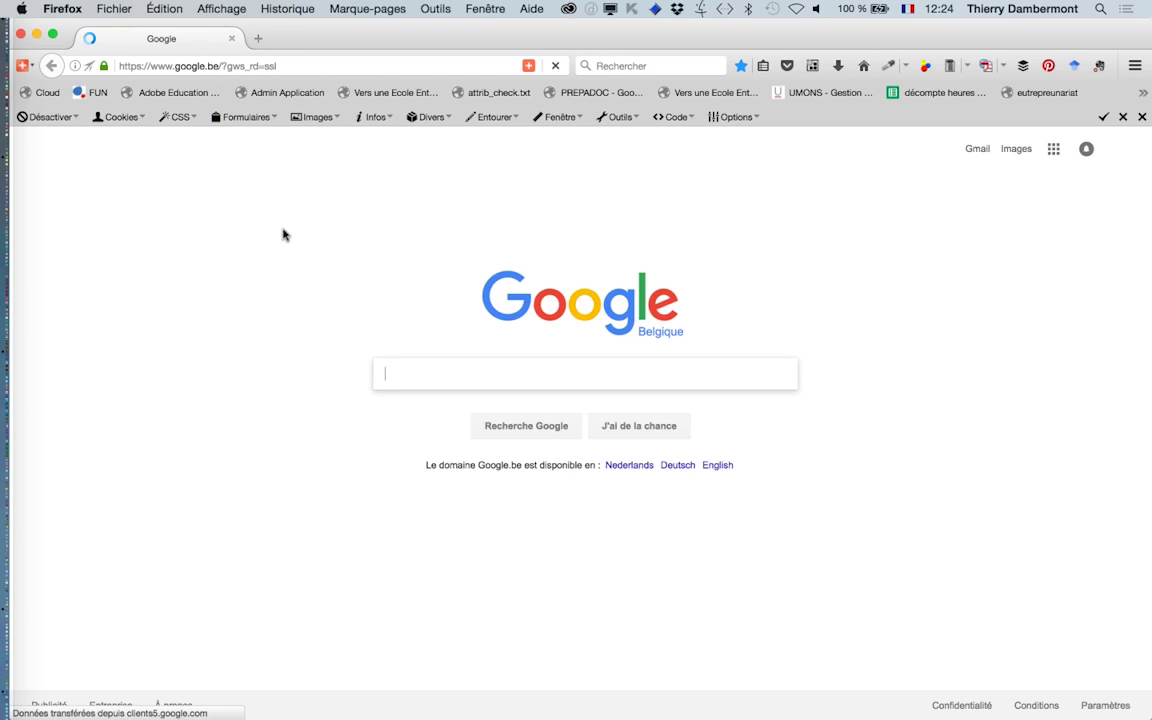
text(dog paw)
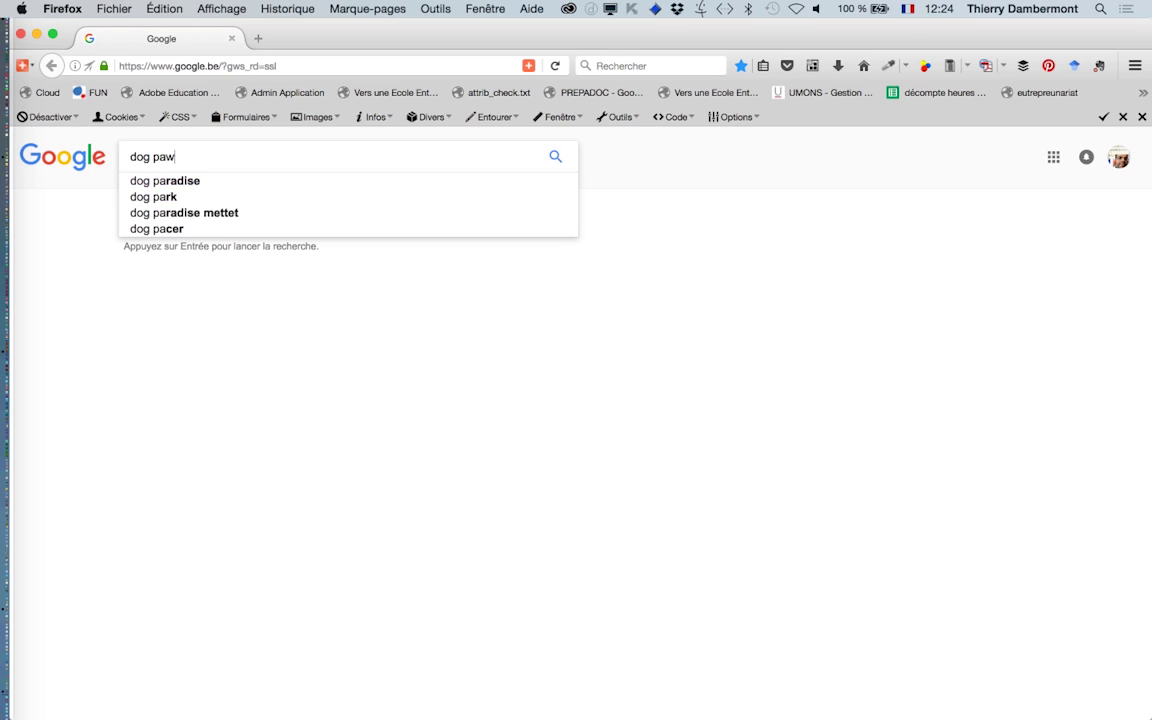
key(Return)
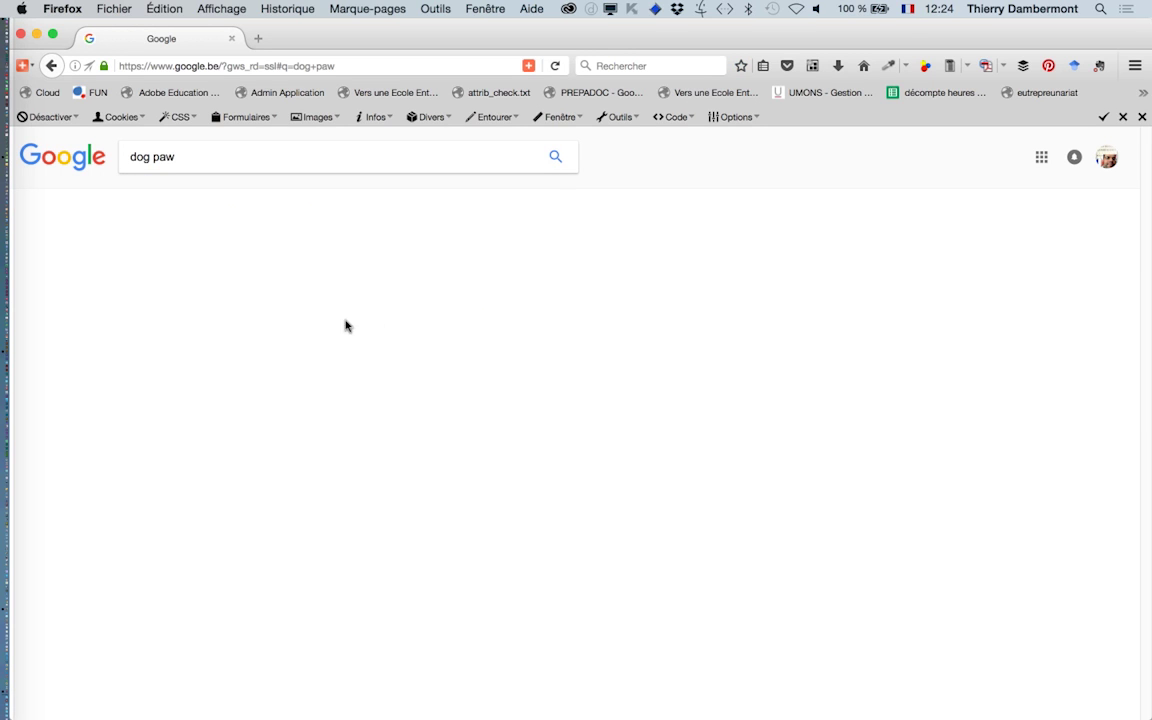
- Filter image results to 'Réutilisation et modification autorisées' and open a paw print result in a new tab
click(552, 195)
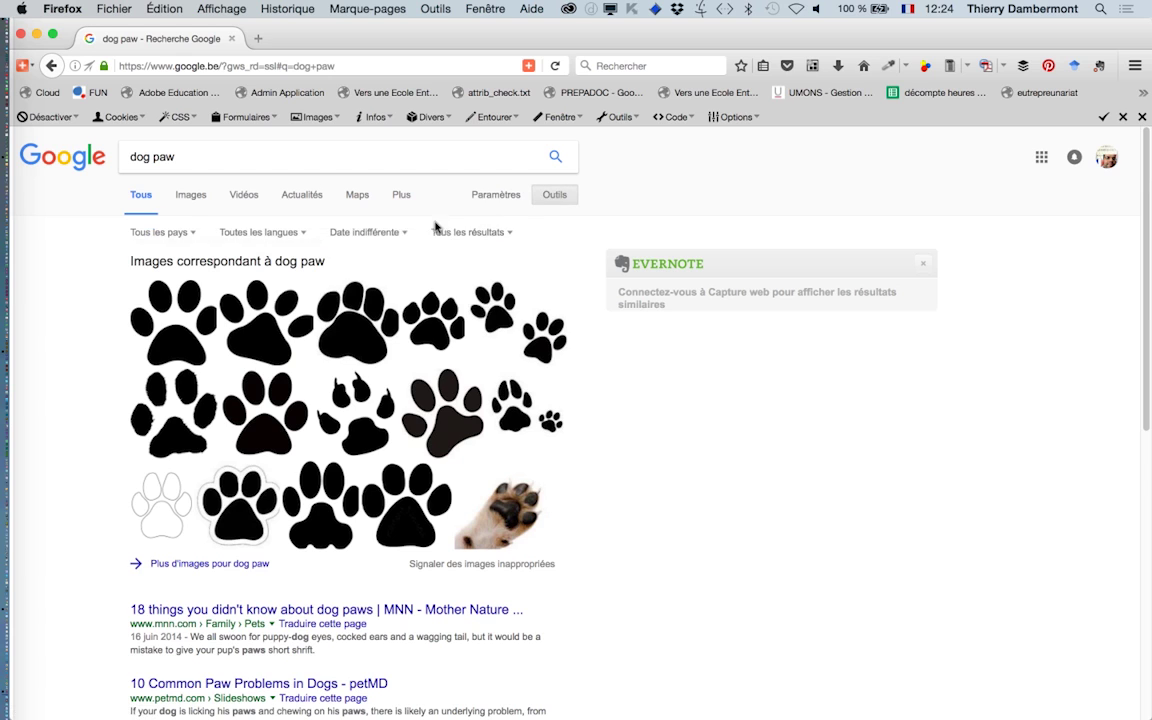
click(357, 241)
click(188, 194)
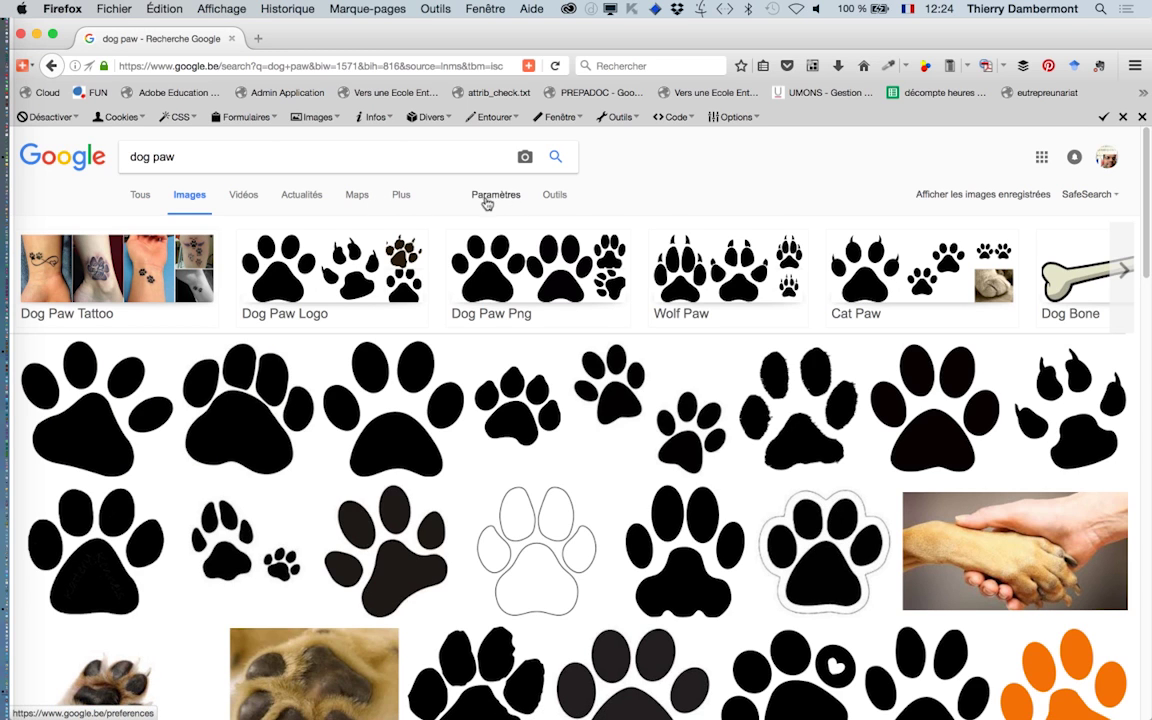
click(554, 194)
click(396, 224)
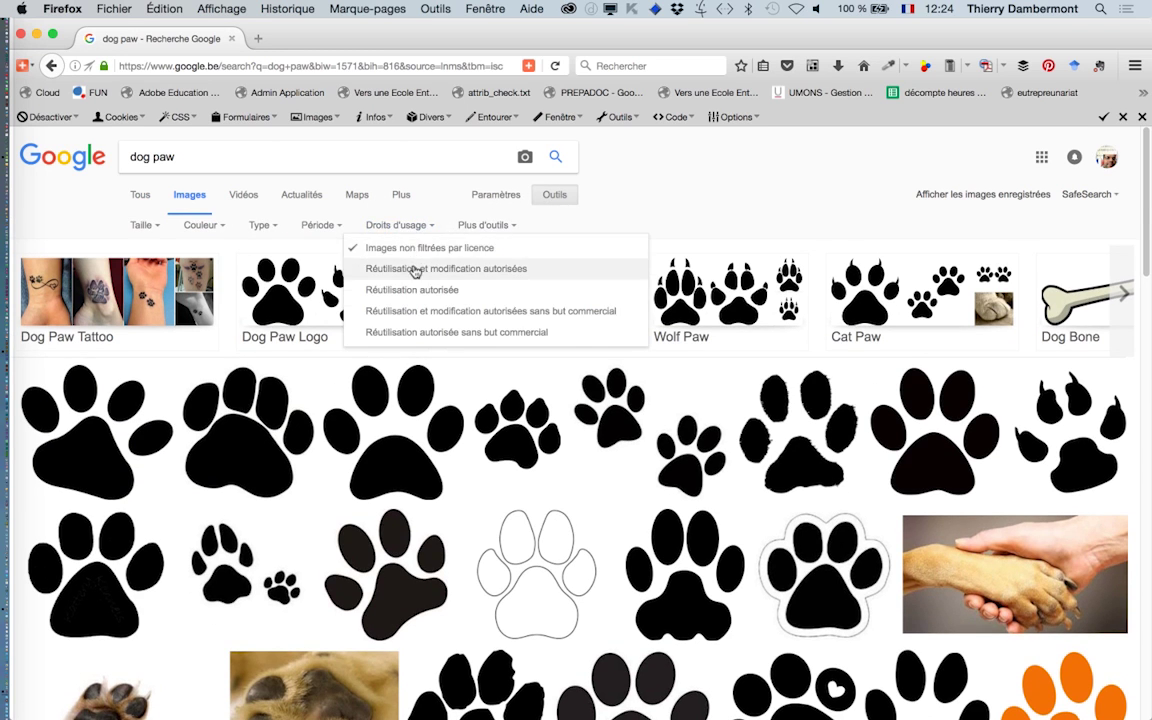
click(415, 269)
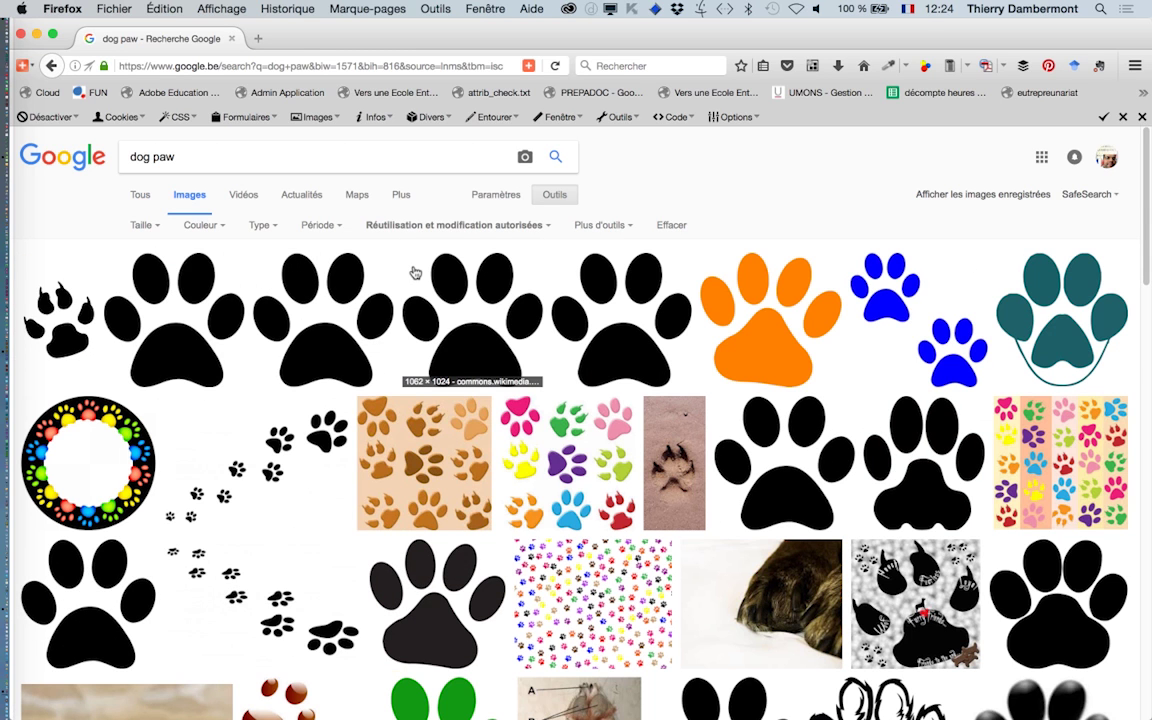
middle_click(545, 285)
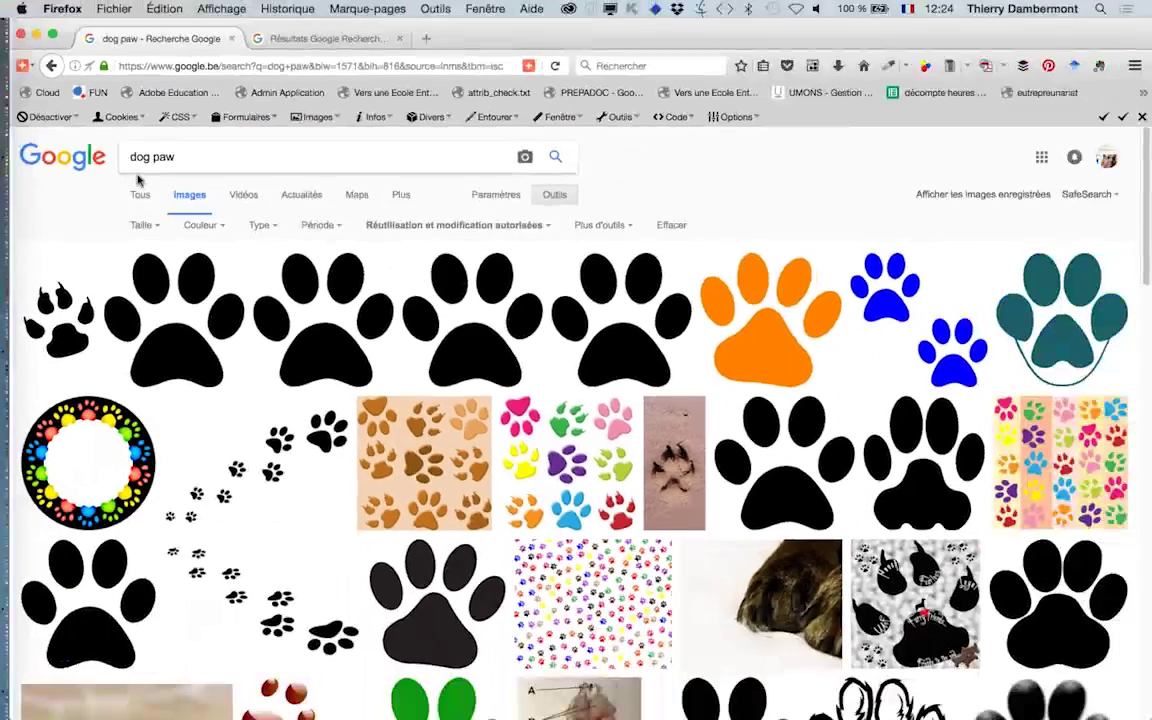
- Save the full-size paw image as 1000px-Paw-print.svg.png in the 'logo avec effet souligné' folder
click(322, 40)
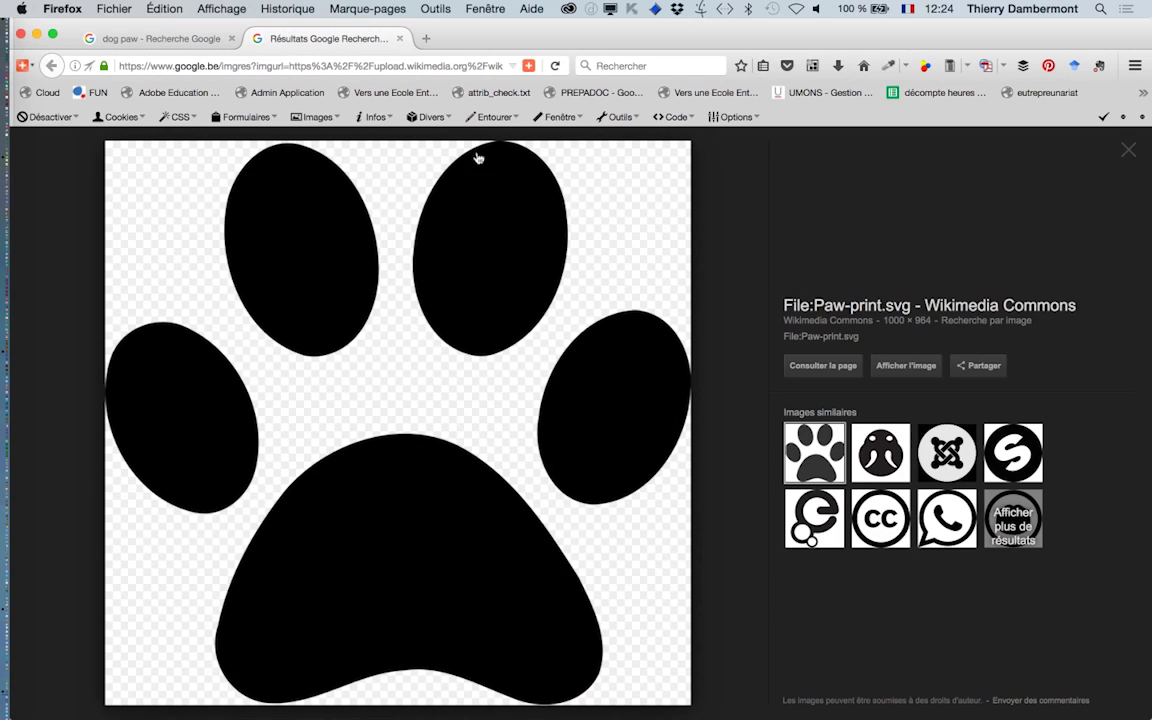
click(903, 368)
right_click(482, 326)
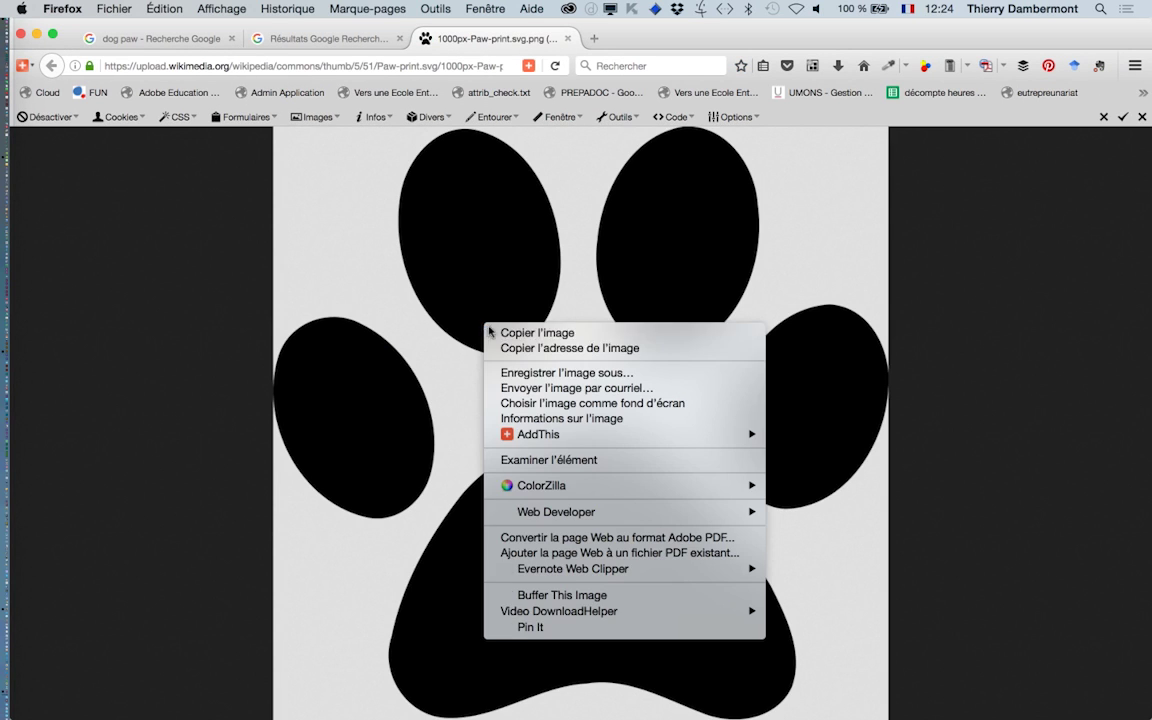
click(590, 373)
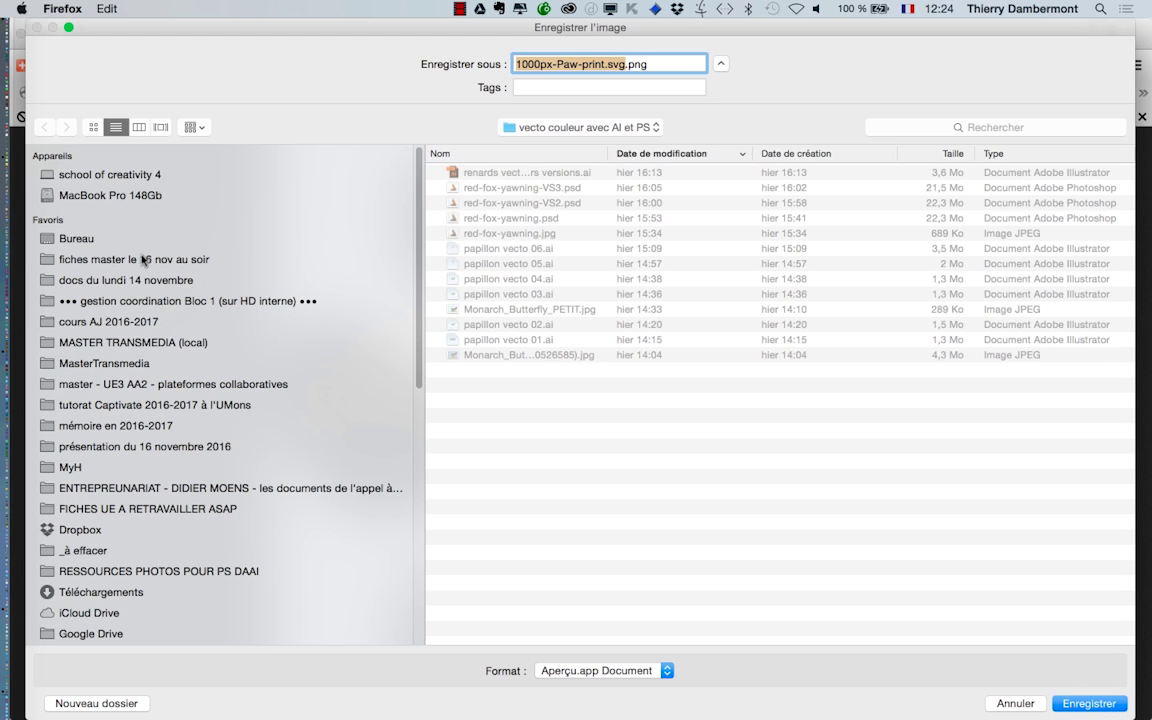
click(85, 238)
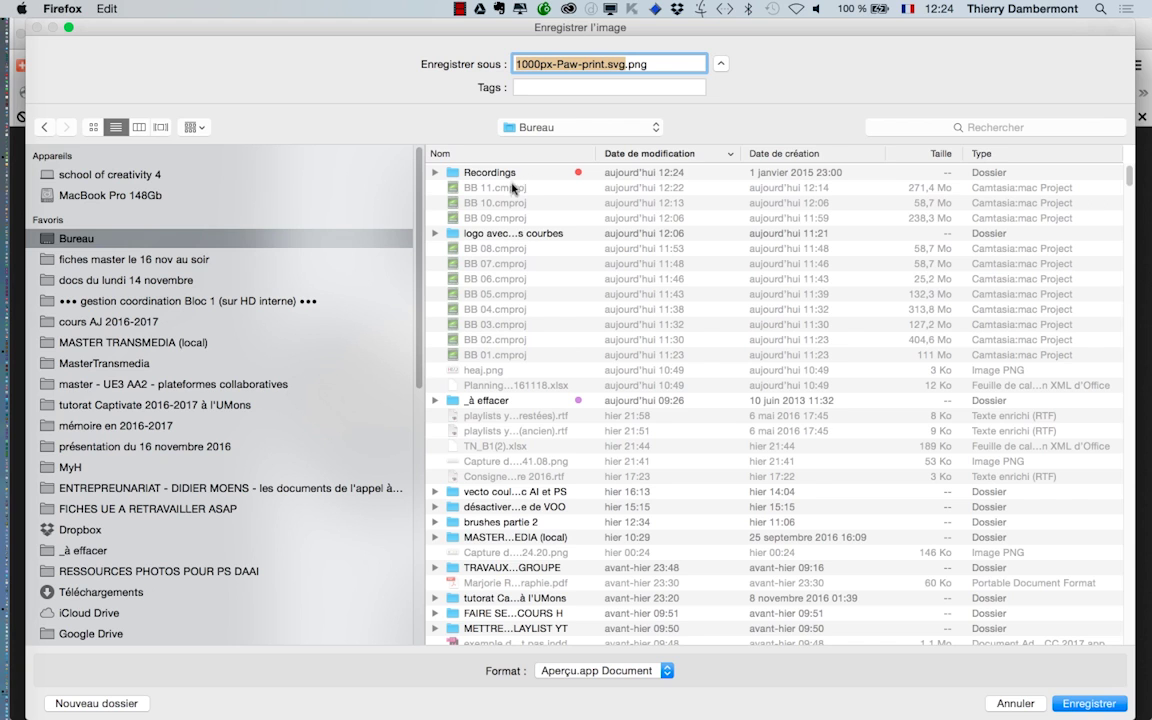
double_click(517, 237)
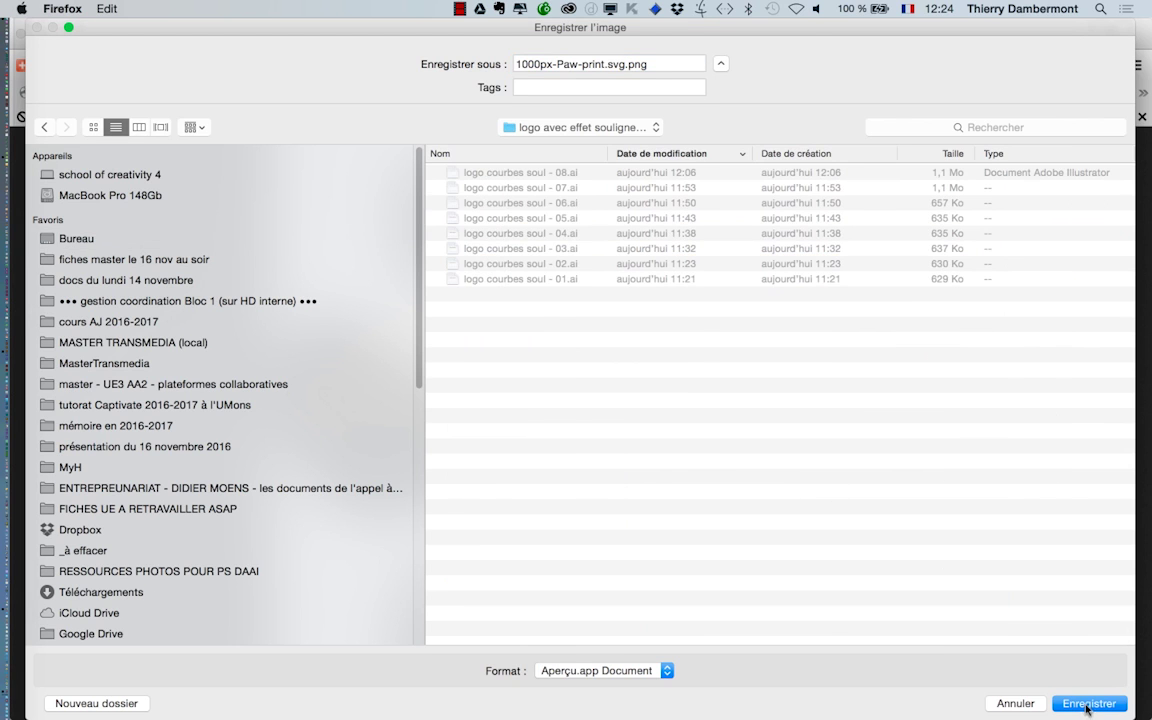
click(1090, 703)
key(super+Tab)
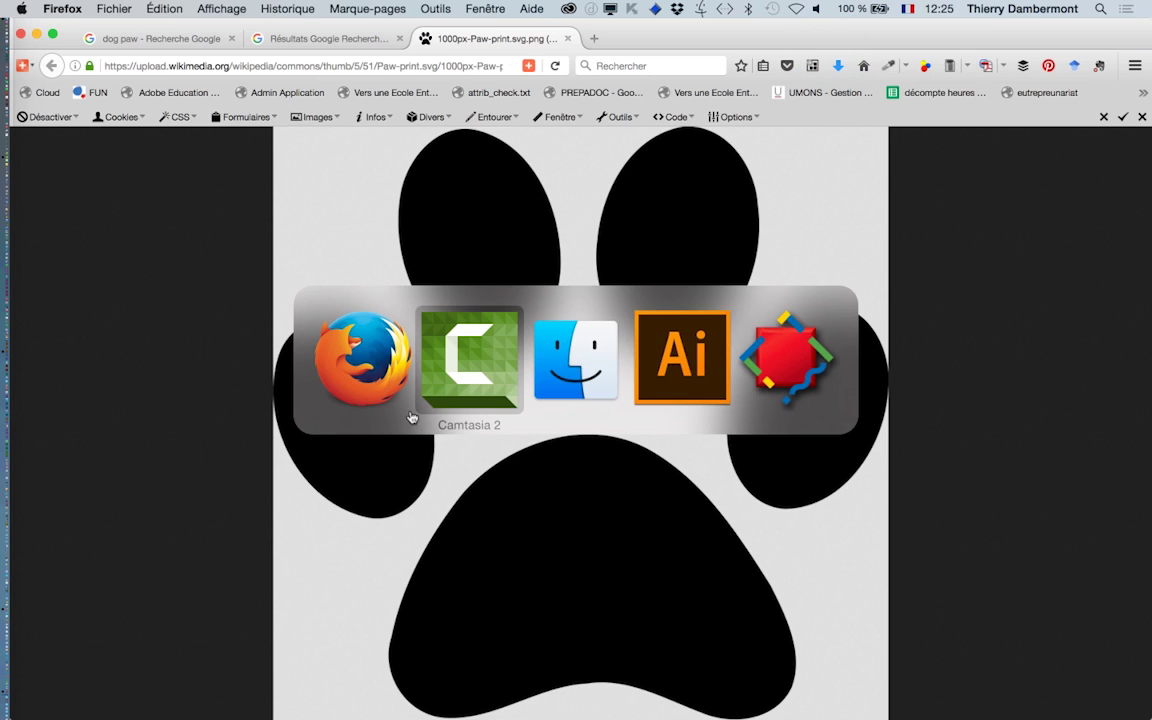
- Back in Illustrator, import the paw print PNG and place it below the dog center logo
click(660, 372)
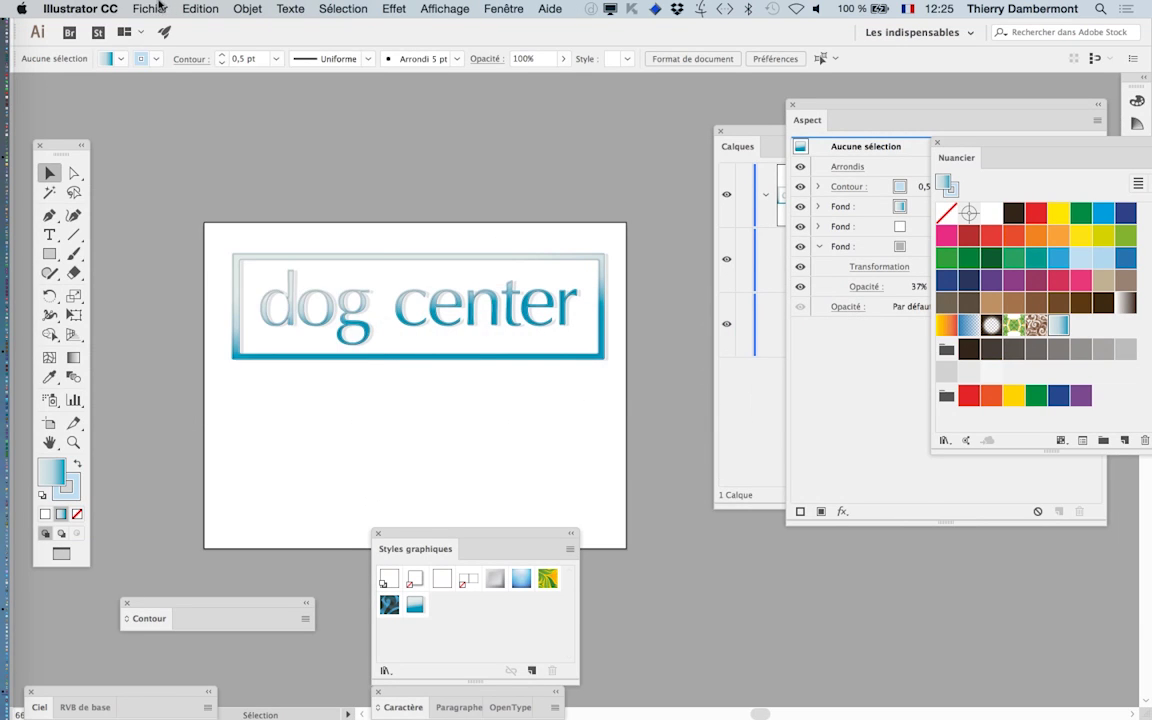
click(160, 8)
click(270, 246)
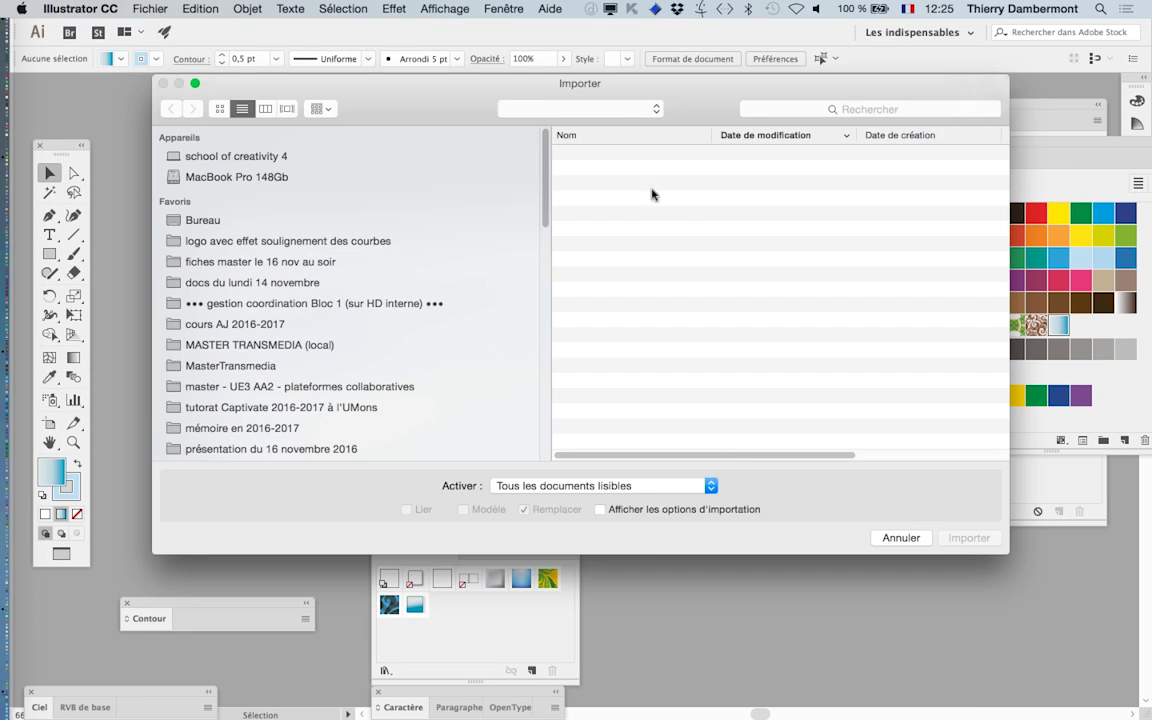
click(975, 539)
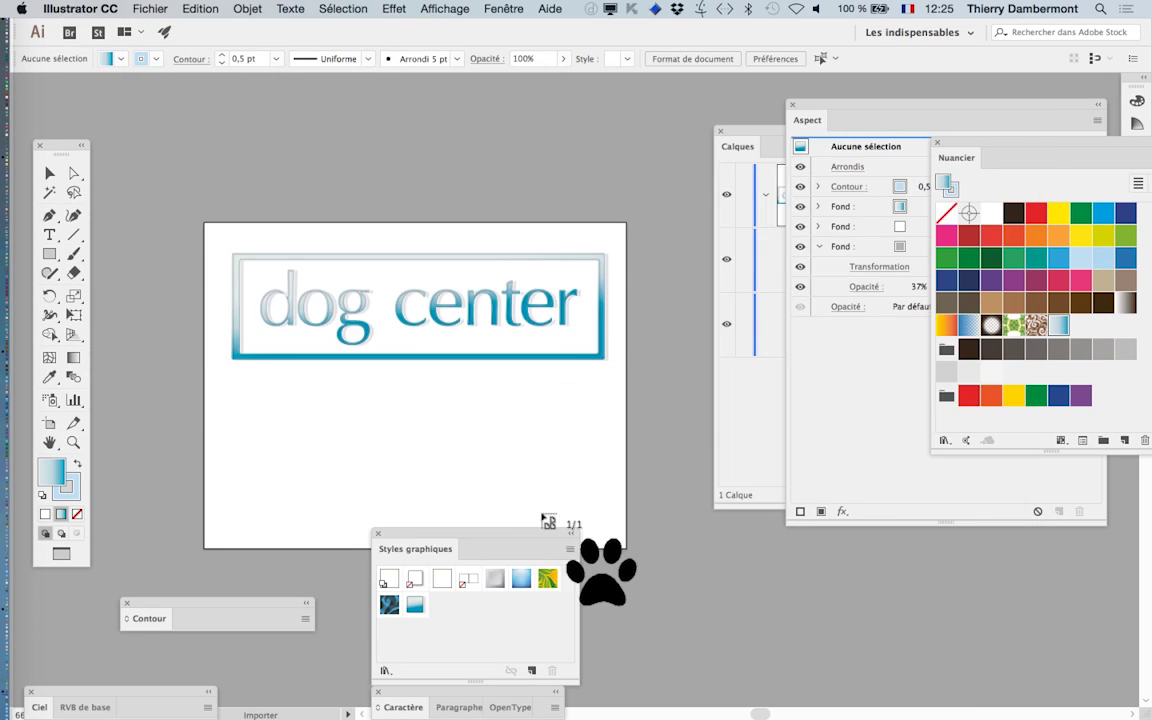
drag(348, 391, 414, 456)
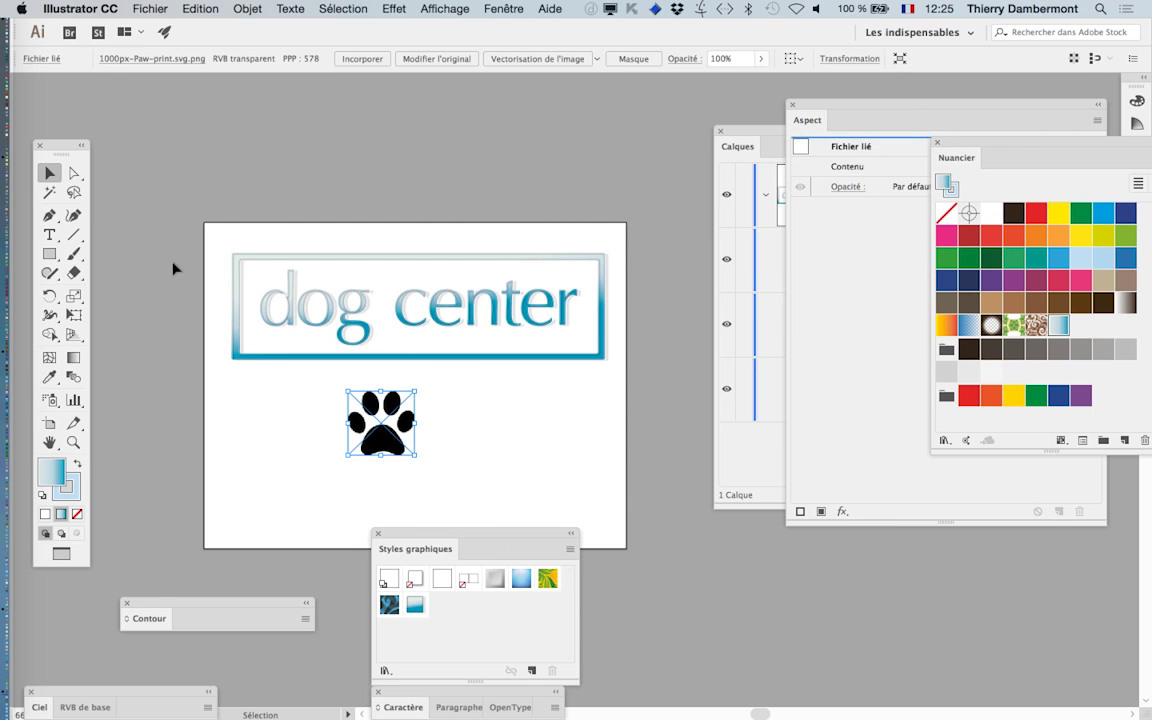
click(517, 8)
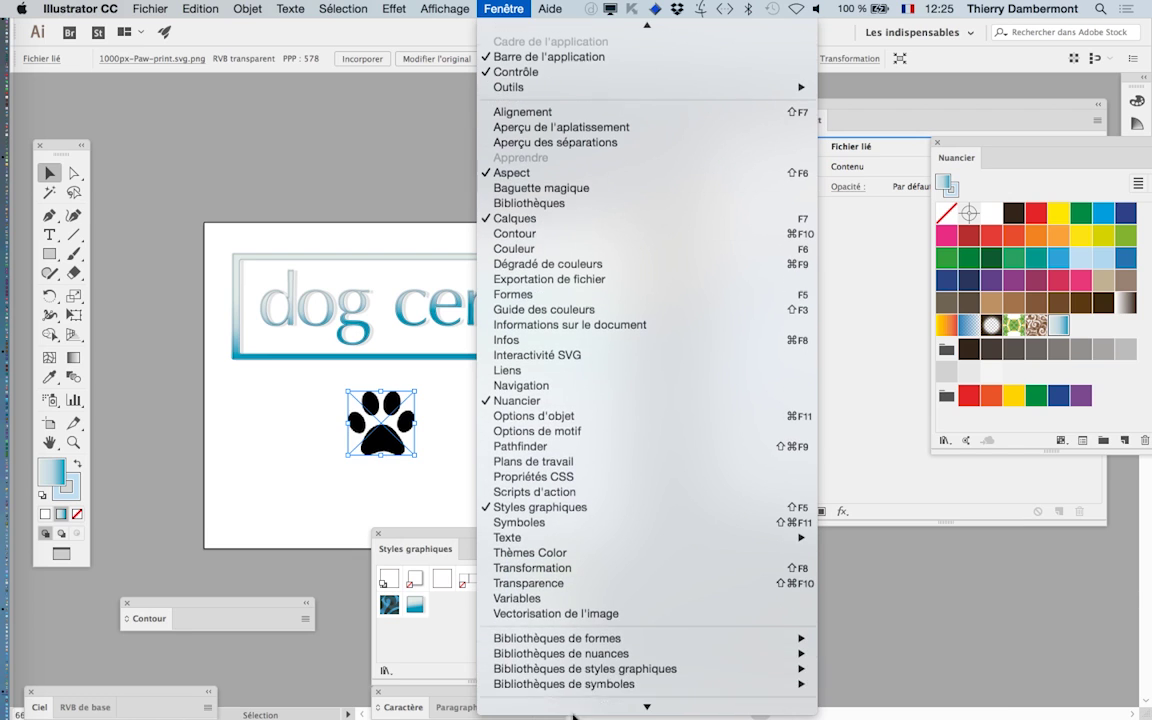
- Image-trace the paw with the advanced 'Ignorer le blanc' option enabled
click(555, 609)
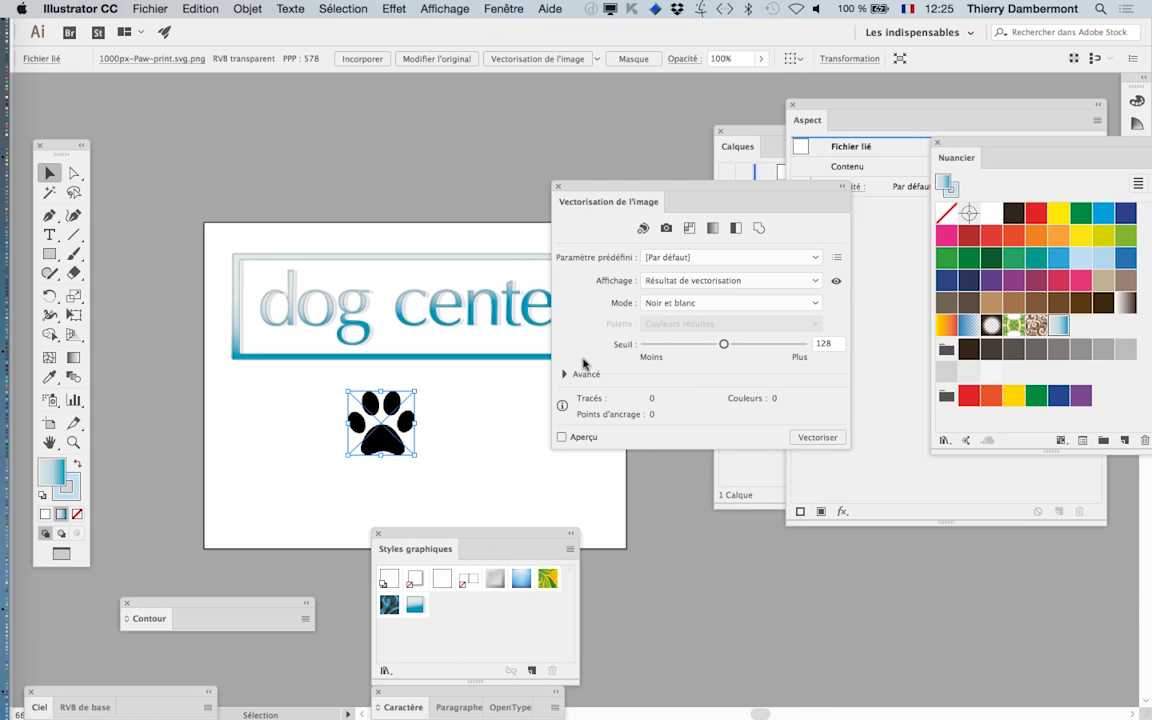
click(563, 374)
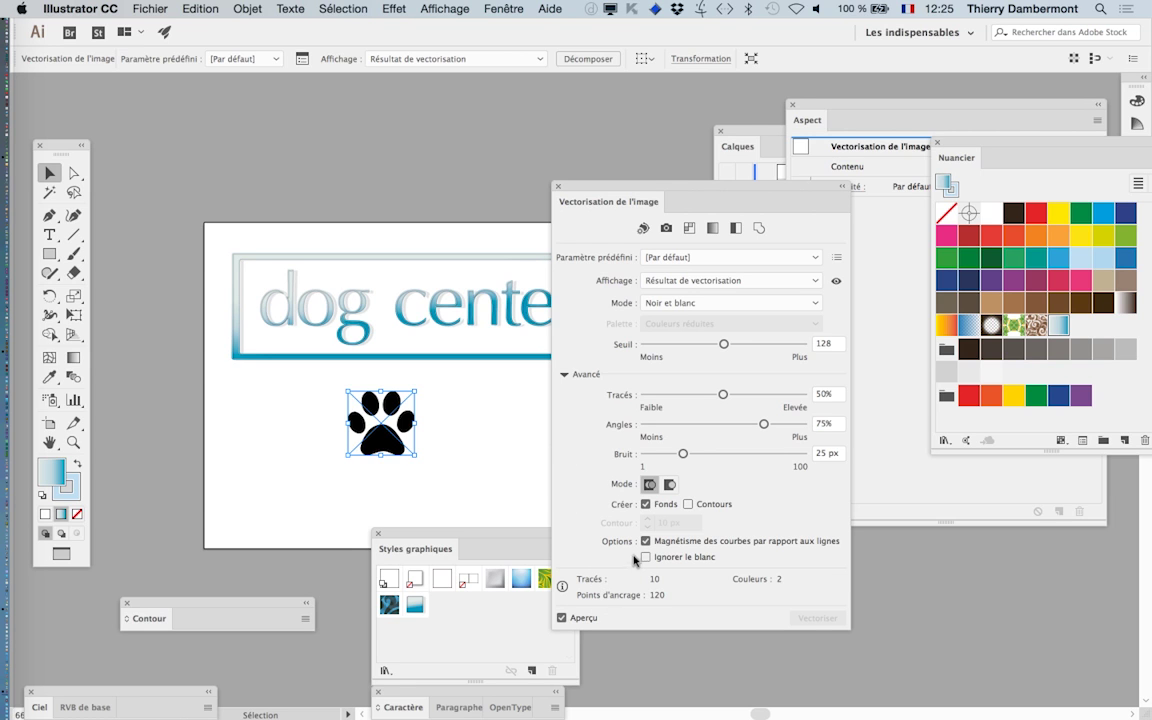
click(667, 561)
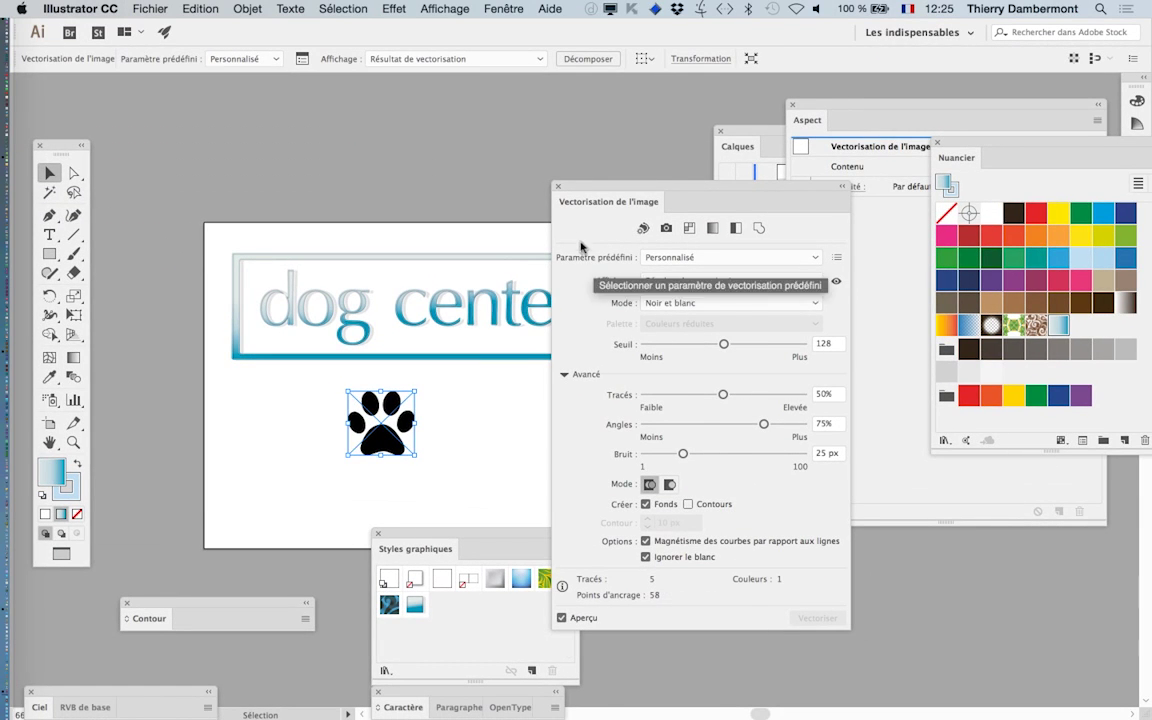
click(558, 186)
- Toggle the transparency grid on and off, then expand the traced paw into vector shapes
click(444, 8)
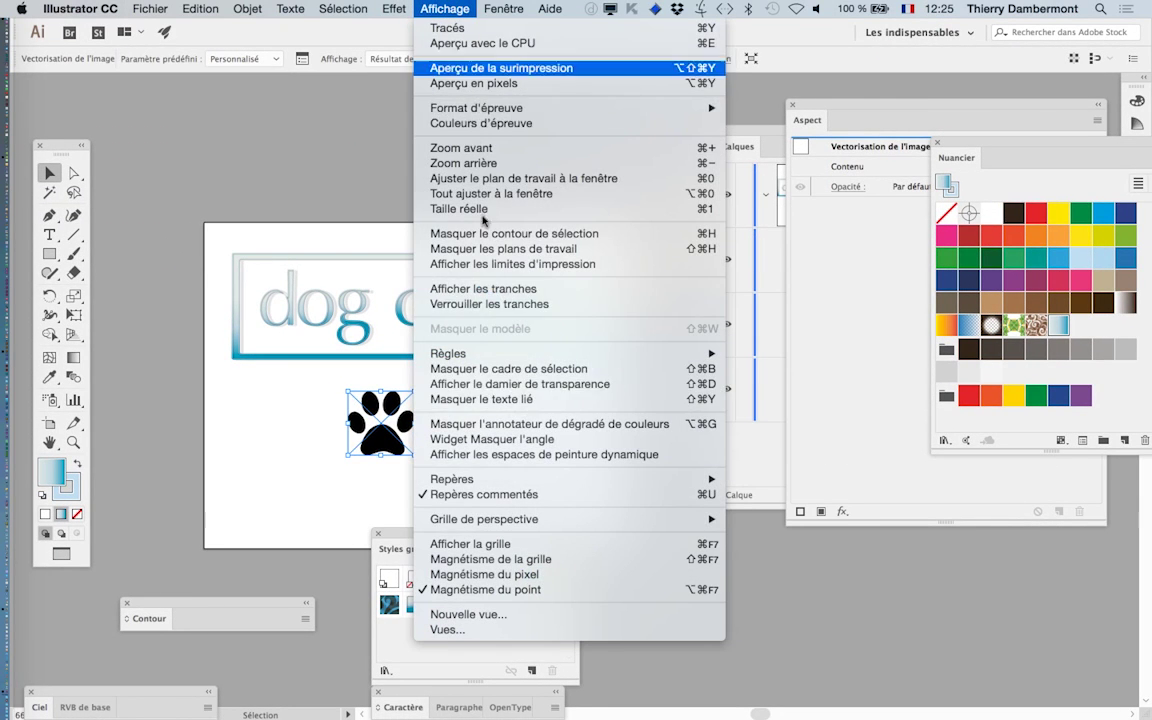
click(509, 388)
scroll(407, 429, up, 5)
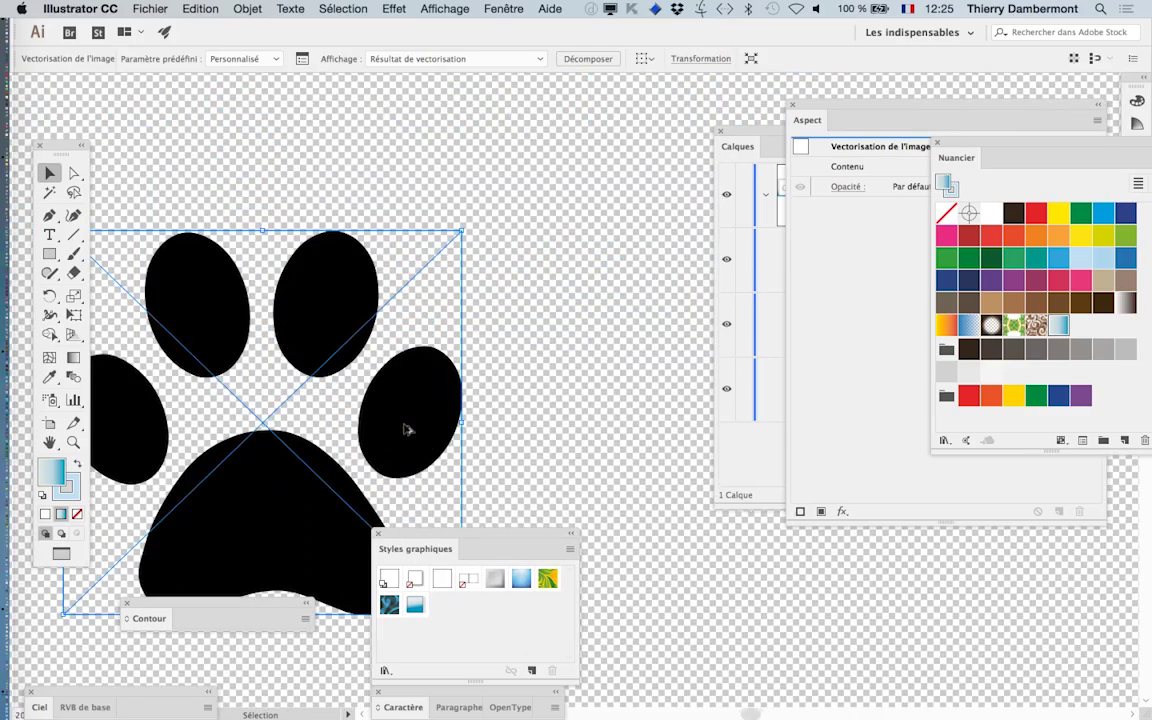
scroll(367, 382, down, 5)
click(444, 8)
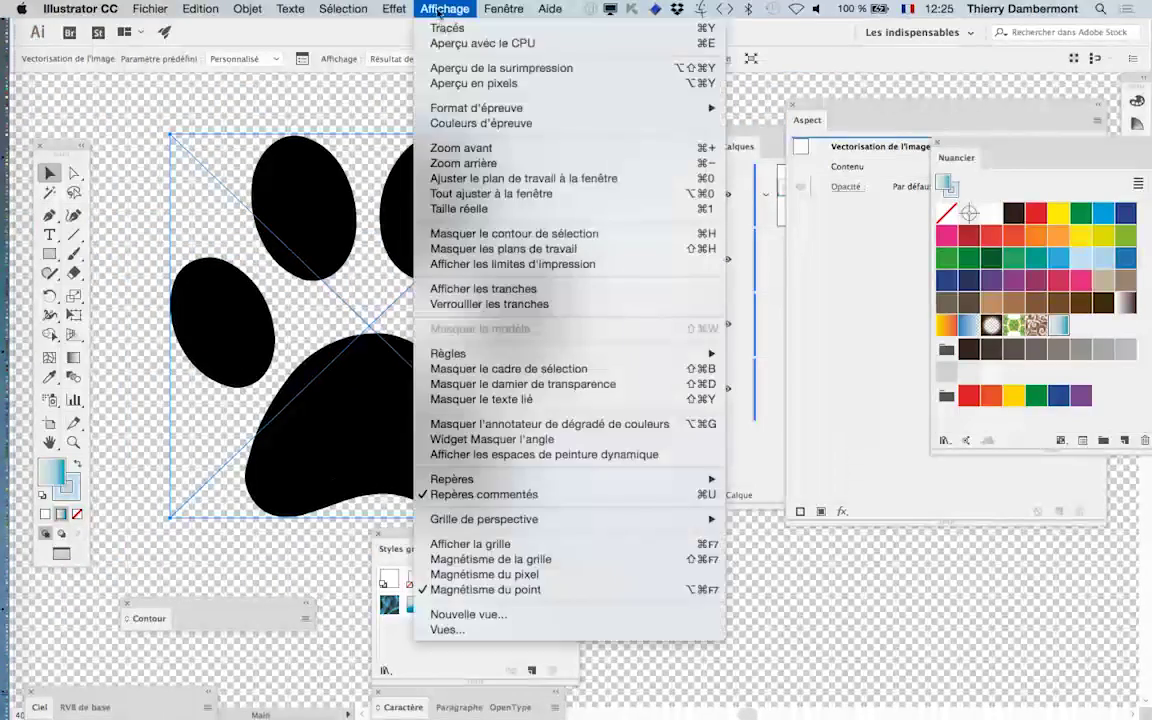
click(545, 384)
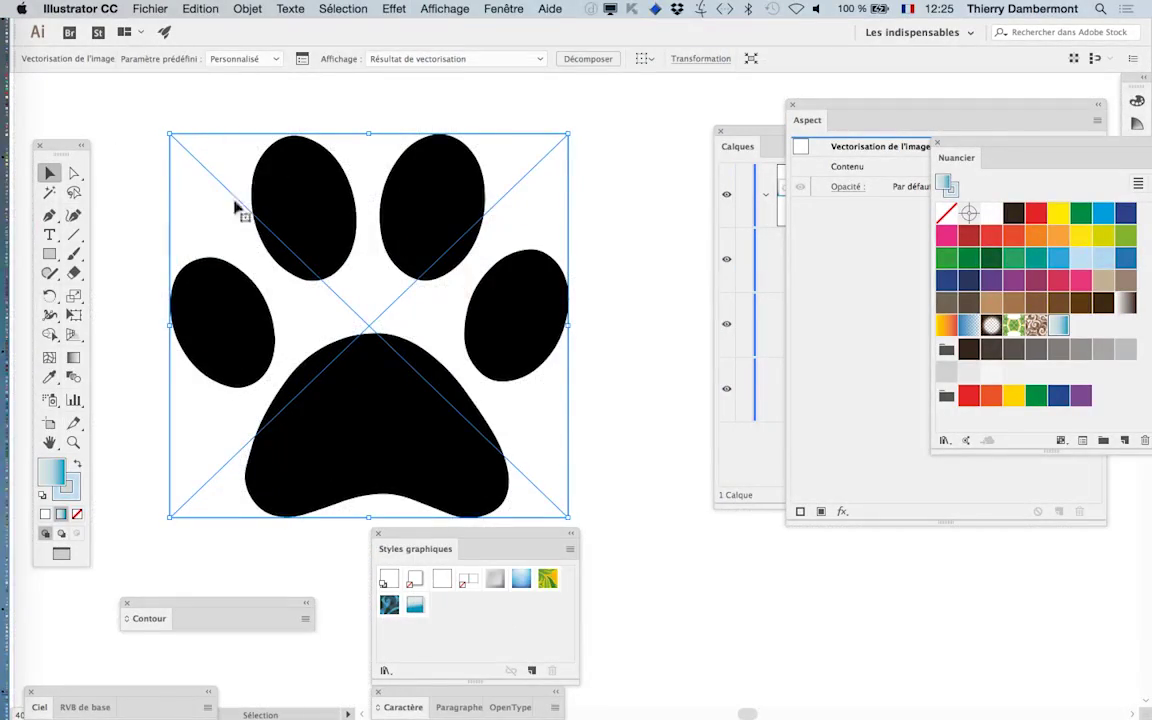
click(238, 8)
mouse_move(305, 441)
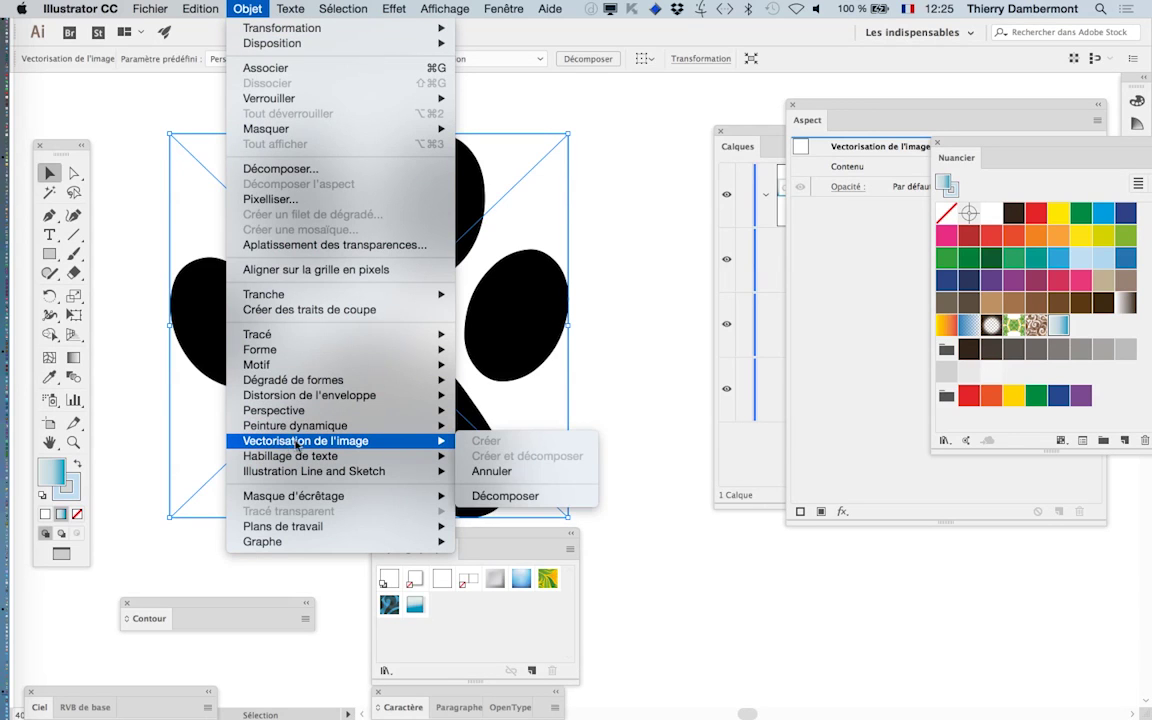
click(495, 495)
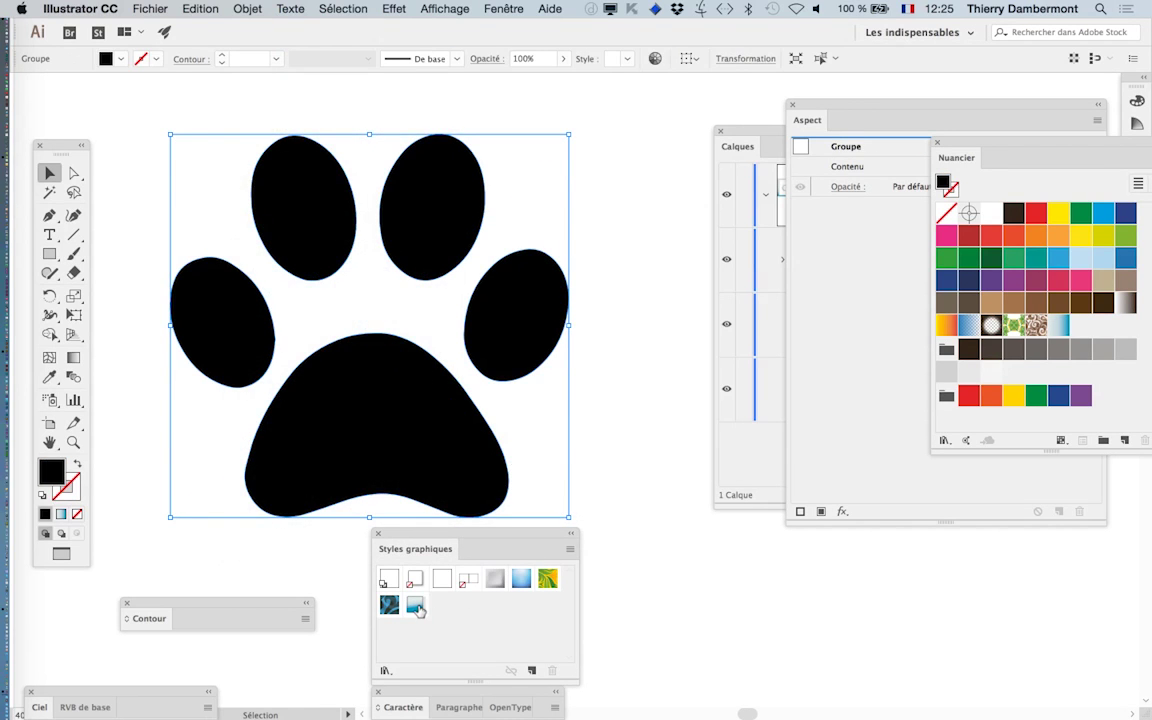
- Apply the blue glossy graphic style to the paw print
click(416, 606)
scroll(460, 440, down, 2)
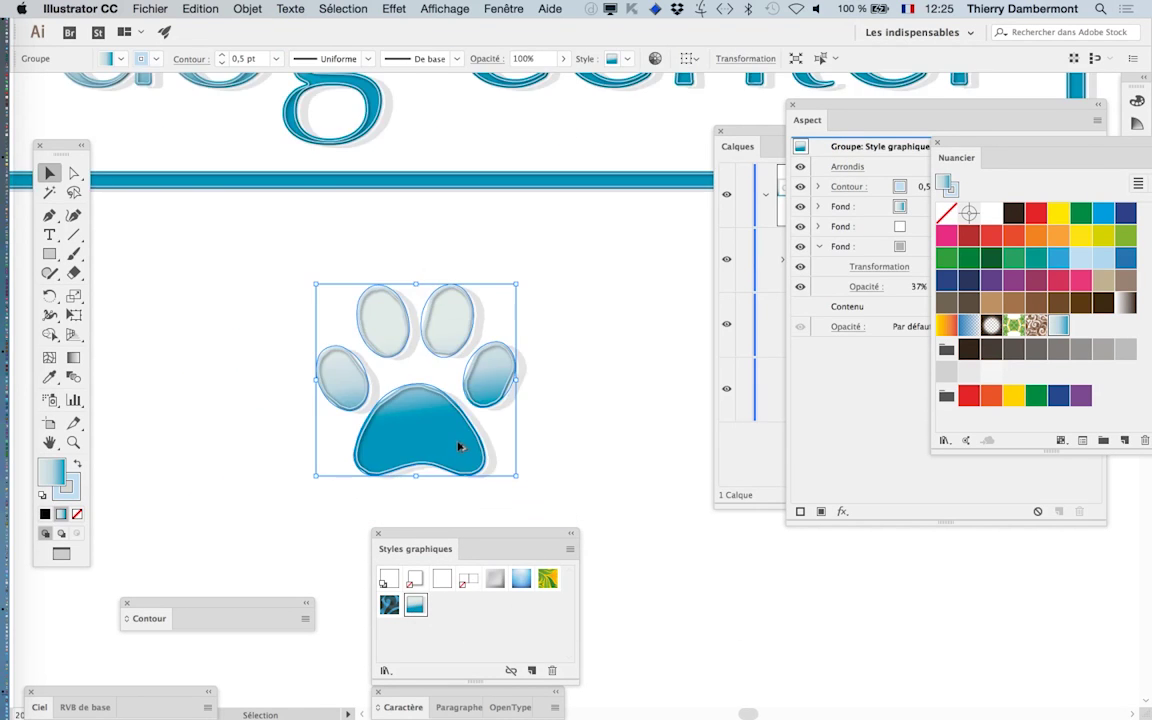
click(180, 477)
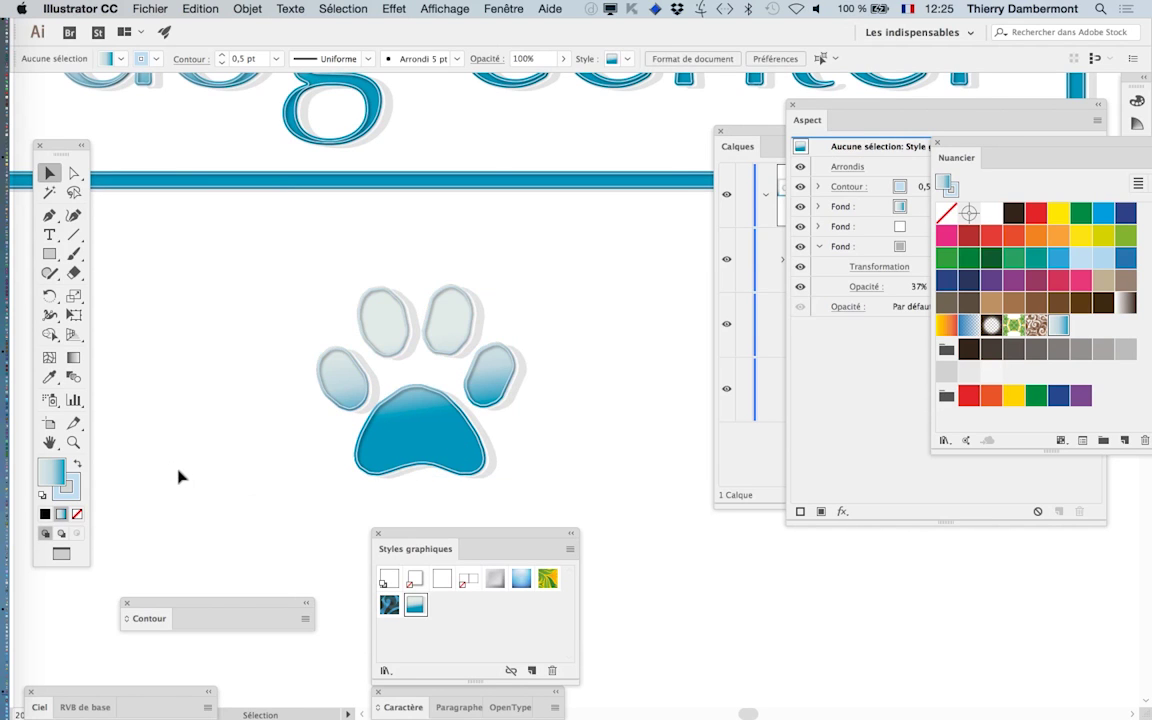
- Move the paw up to the end of the 'dog center' text
scroll(188, 483, down, 2)
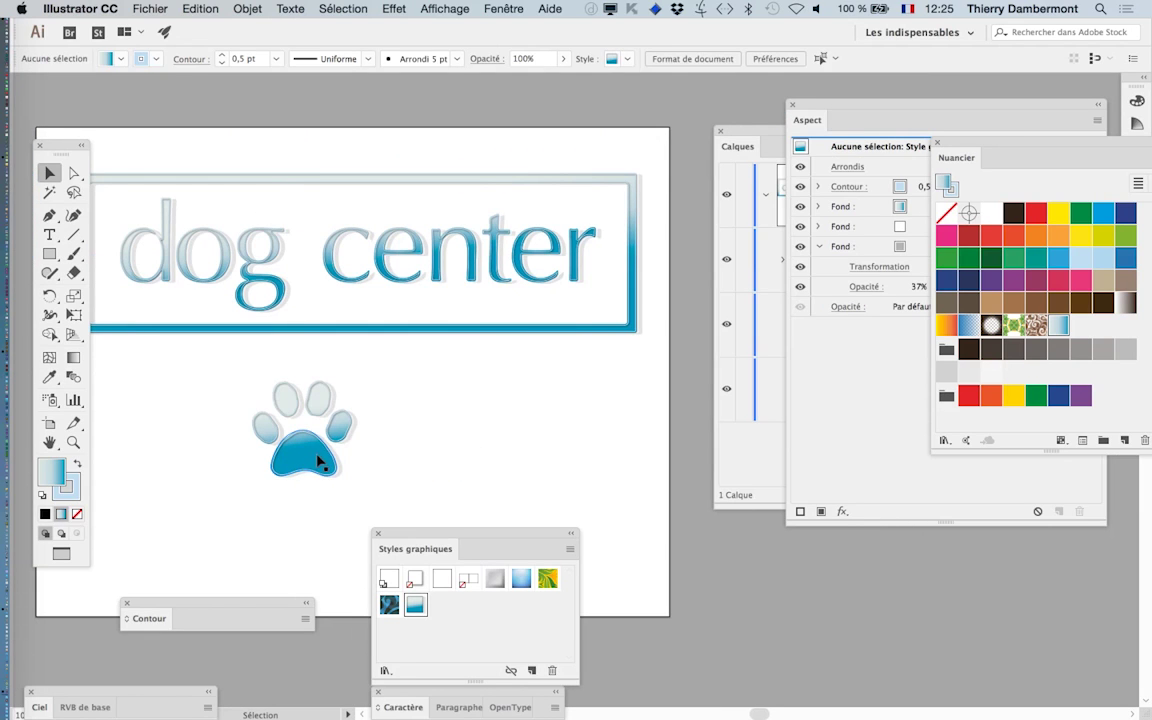
drag(320, 462, 415, 430)
scroll(303, 424, down, 1)
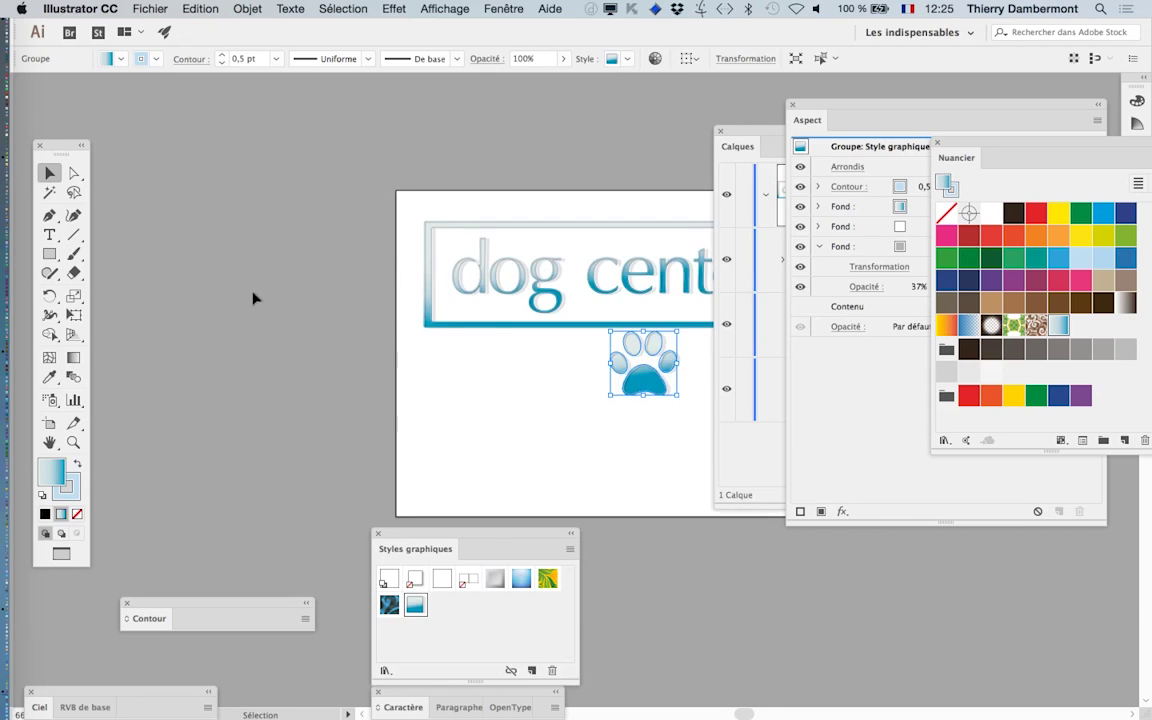
drag(517, 365, 255, 365)
click(388, 408)
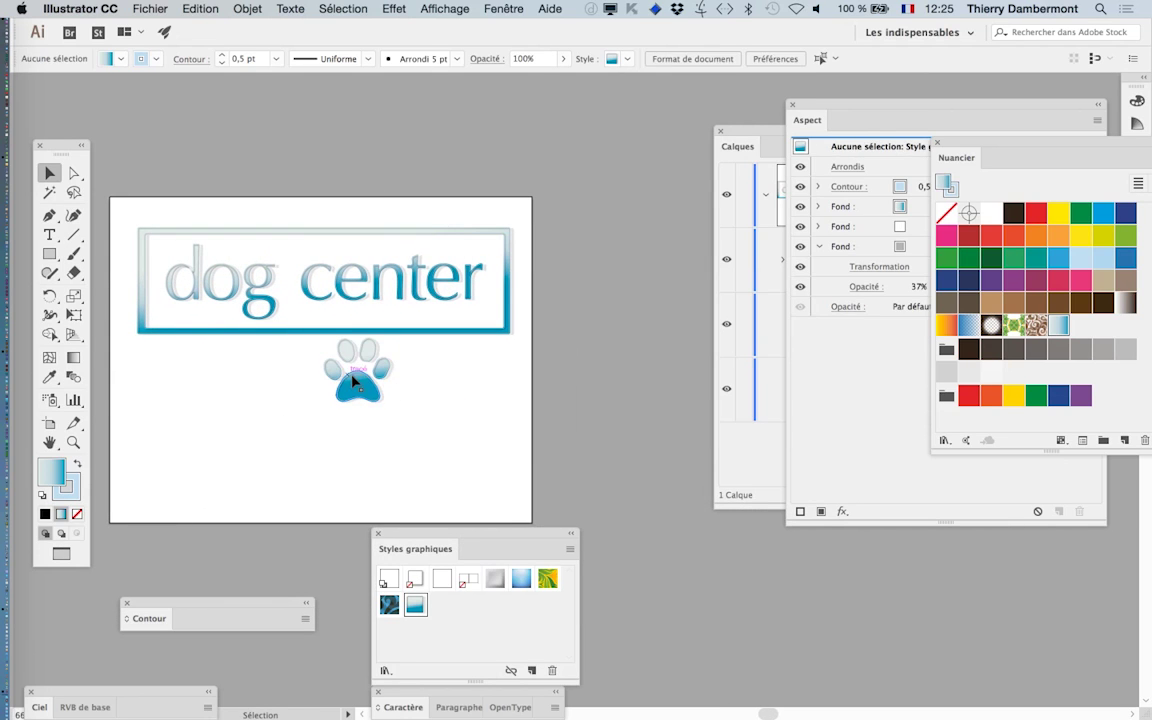
drag(352, 381, 593, 283)
- Select the logo frame and widen the artboard to 340,81 mm
click(513, 283)
click(49, 423)
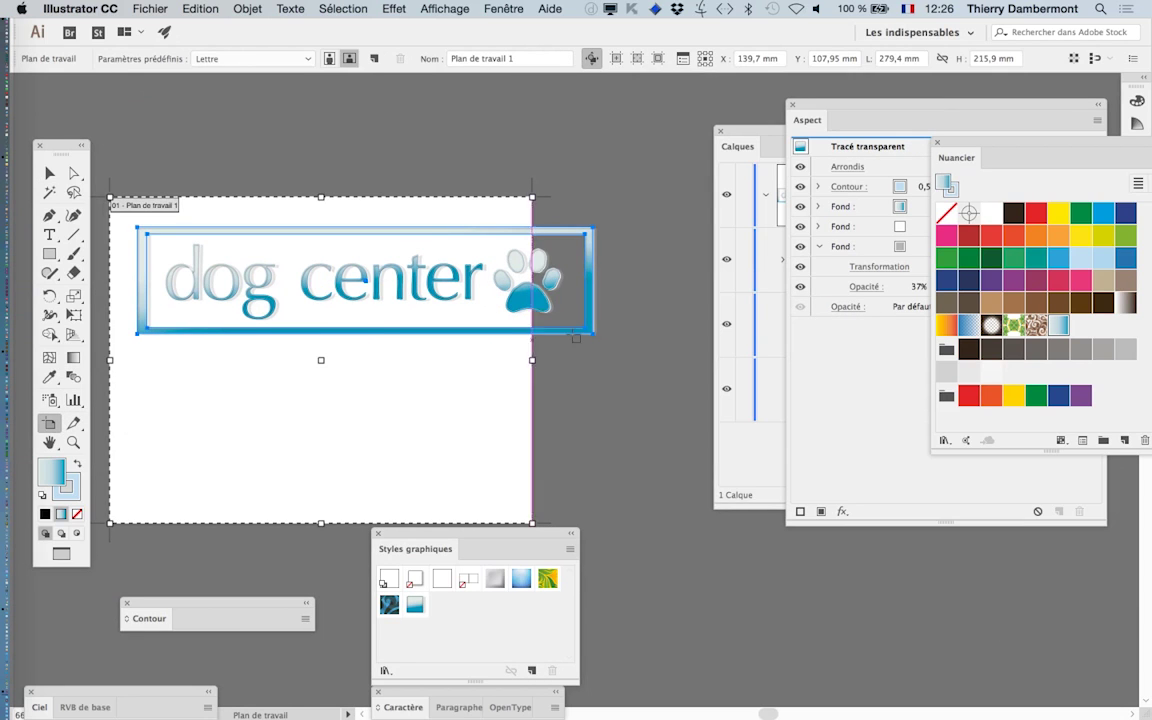
drag(532, 360, 648, 360)
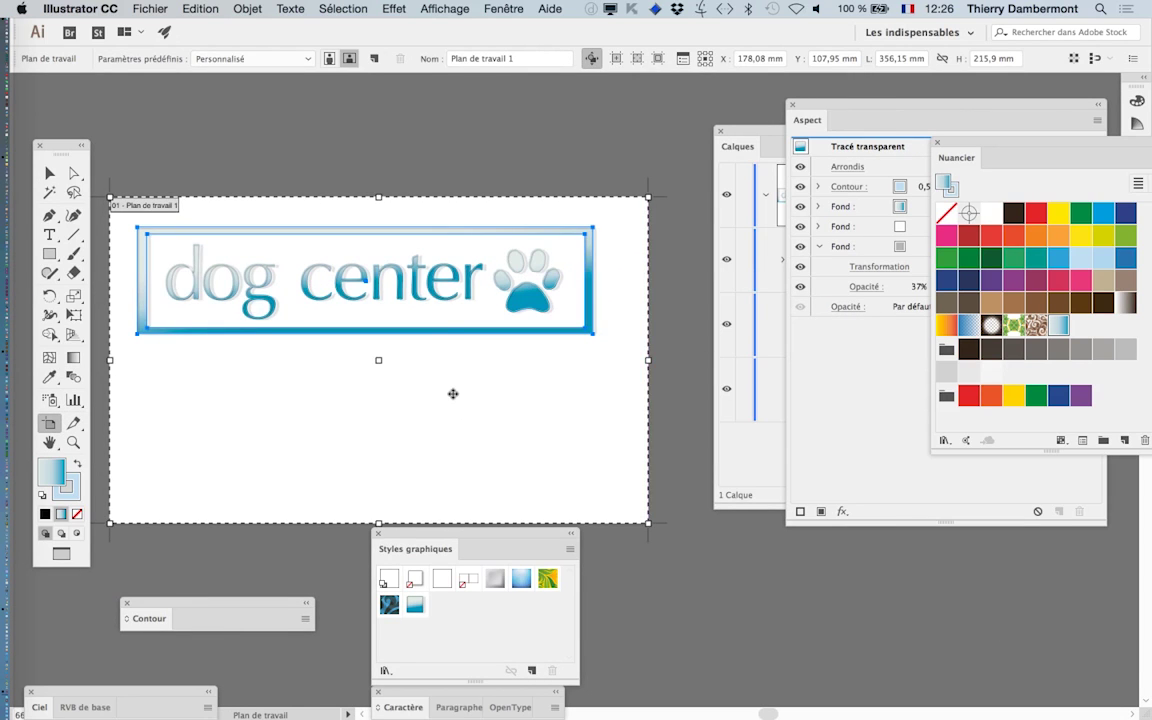
drag(648, 361, 625, 360)
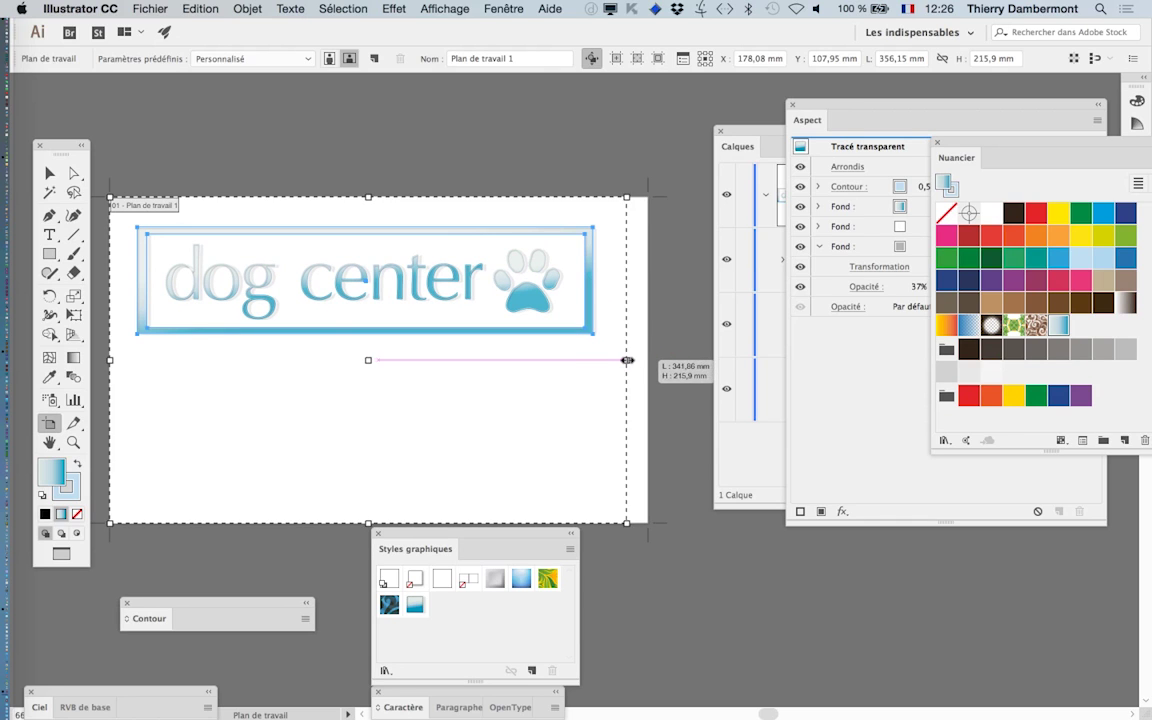
- Nudge the paw about 1.1 mm right inside the frame and deselect
key(v)
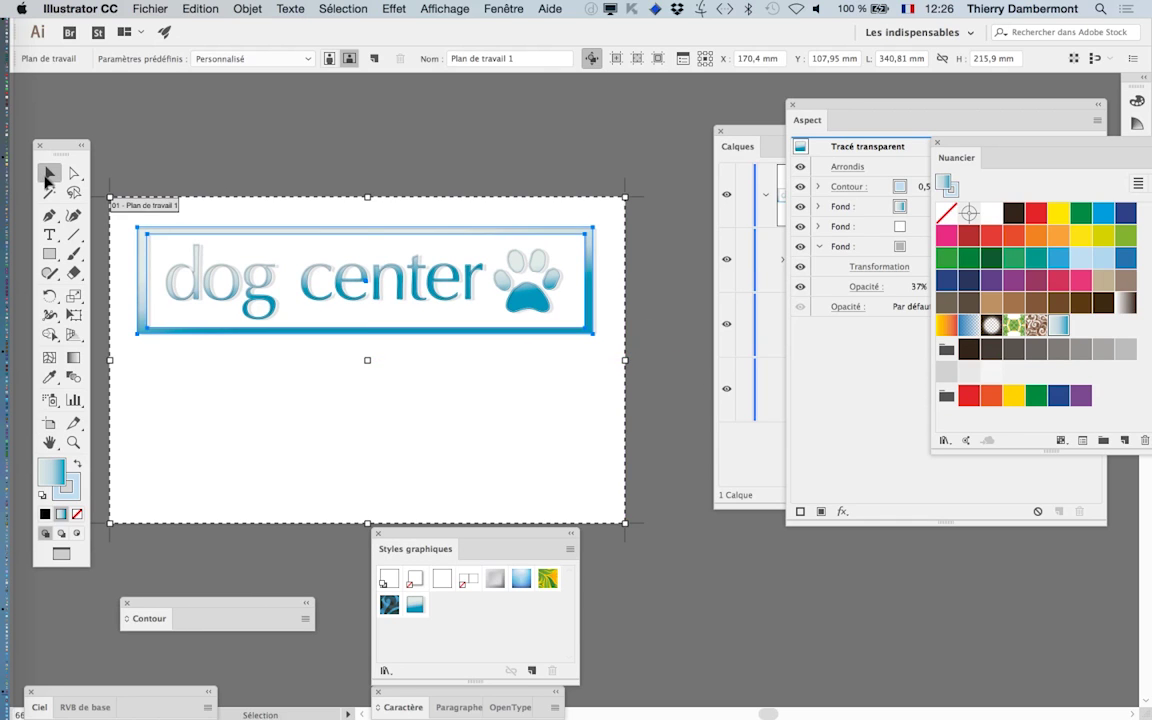
click(257, 157)
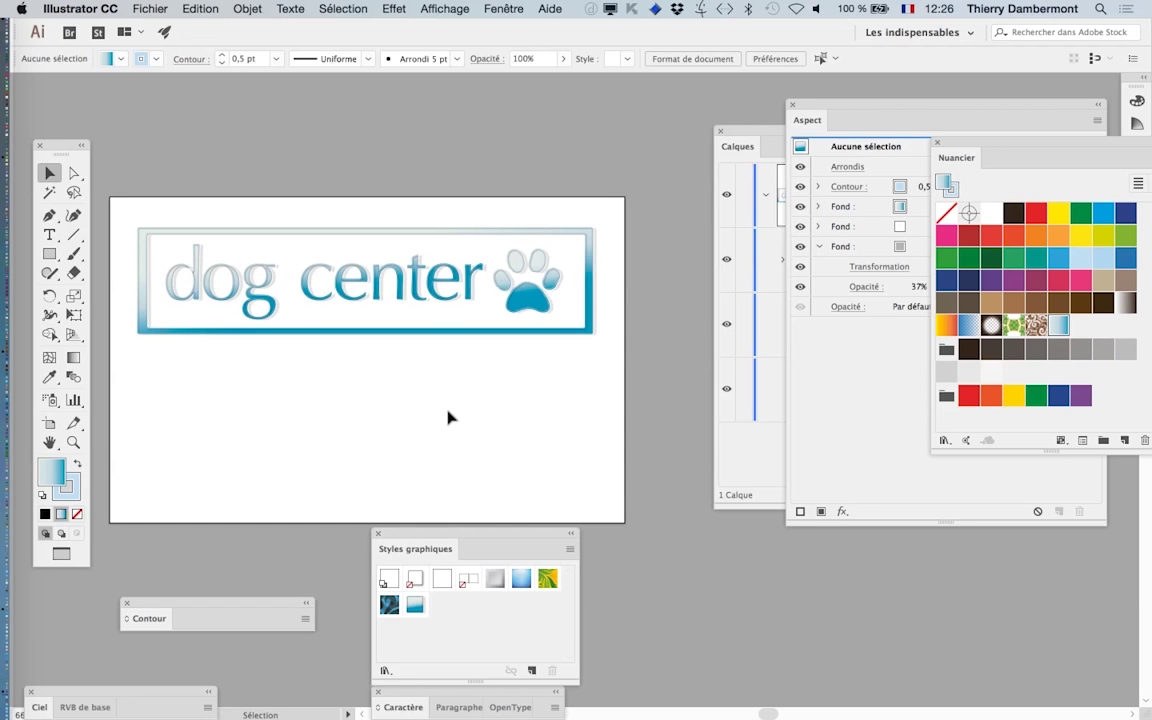
drag(533, 298, 537, 298)
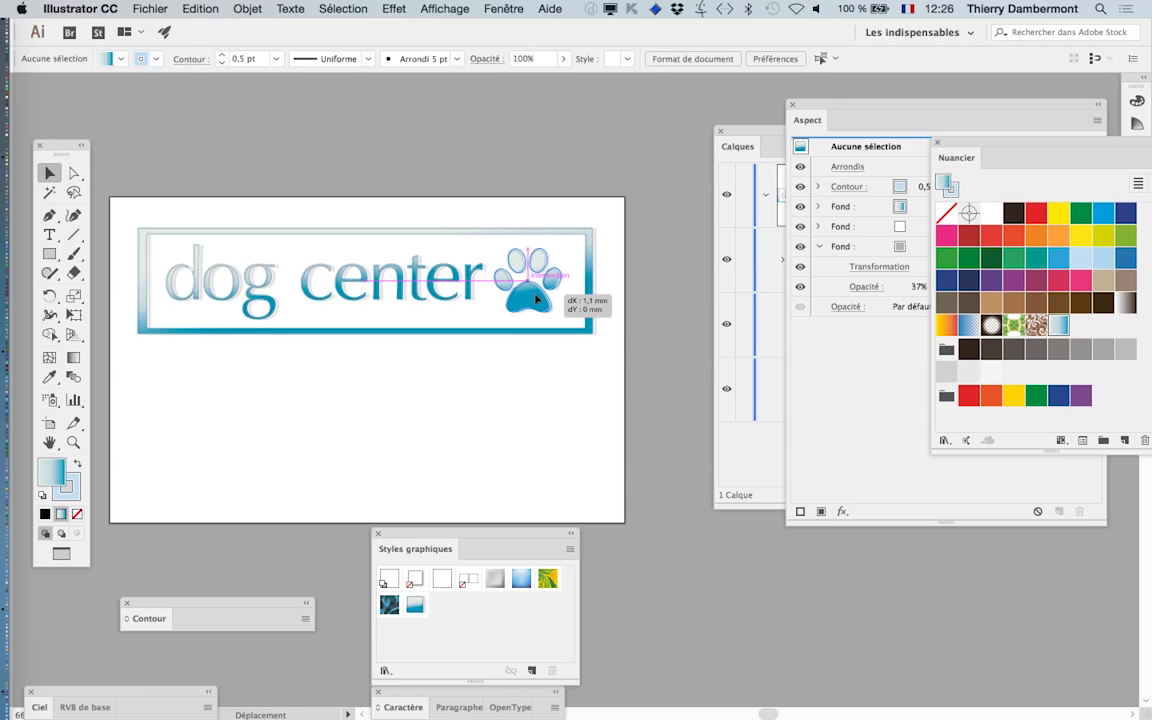
click(514, 424)
- Save the logo as a new numbered 'logo courbes soul' .ai file in Illustrator CC format
click(150, 8)
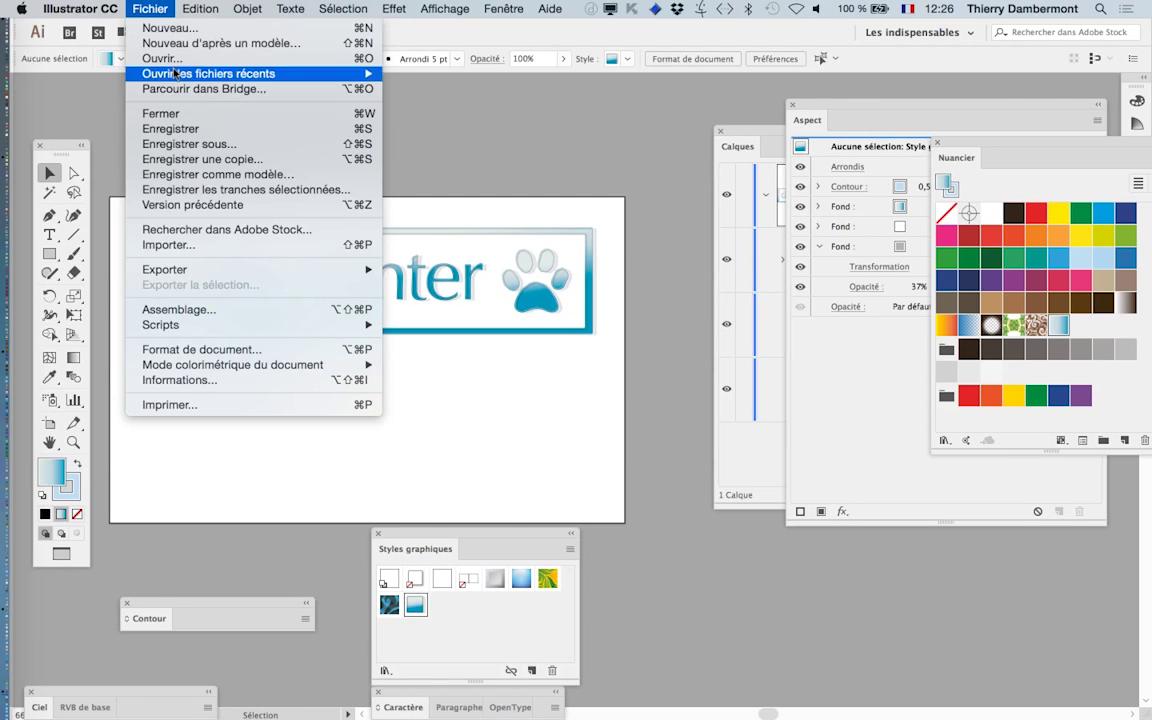
click(190, 144)
click(627, 111)
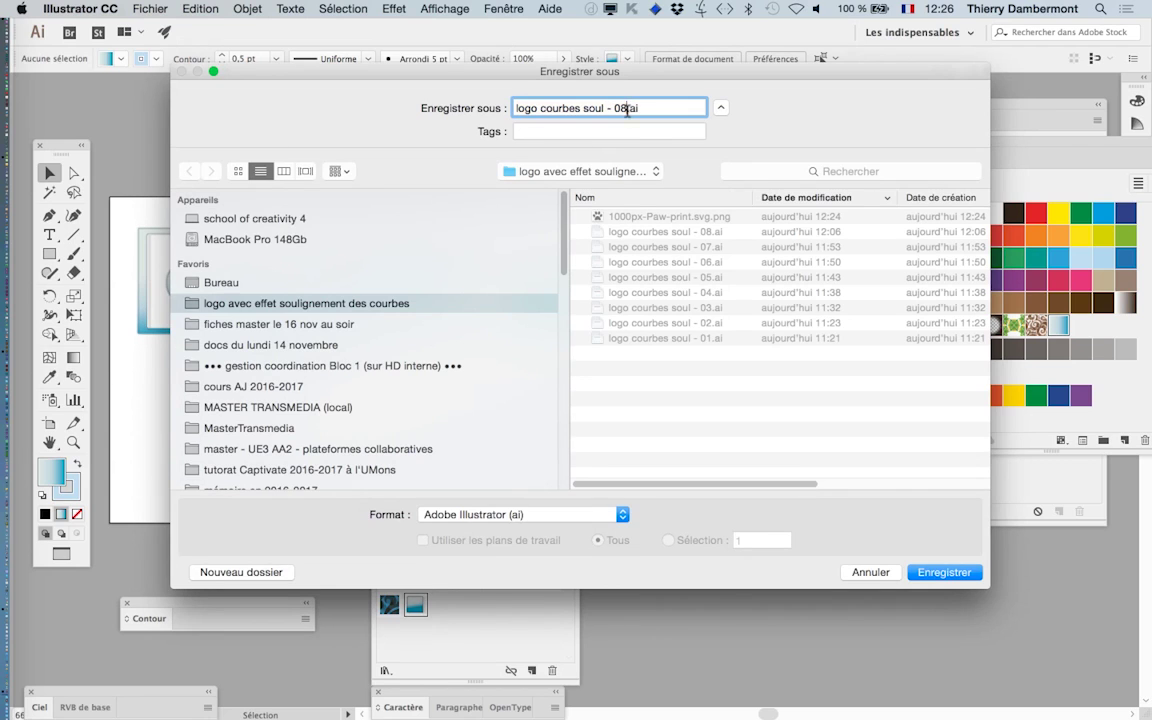
key(Return)
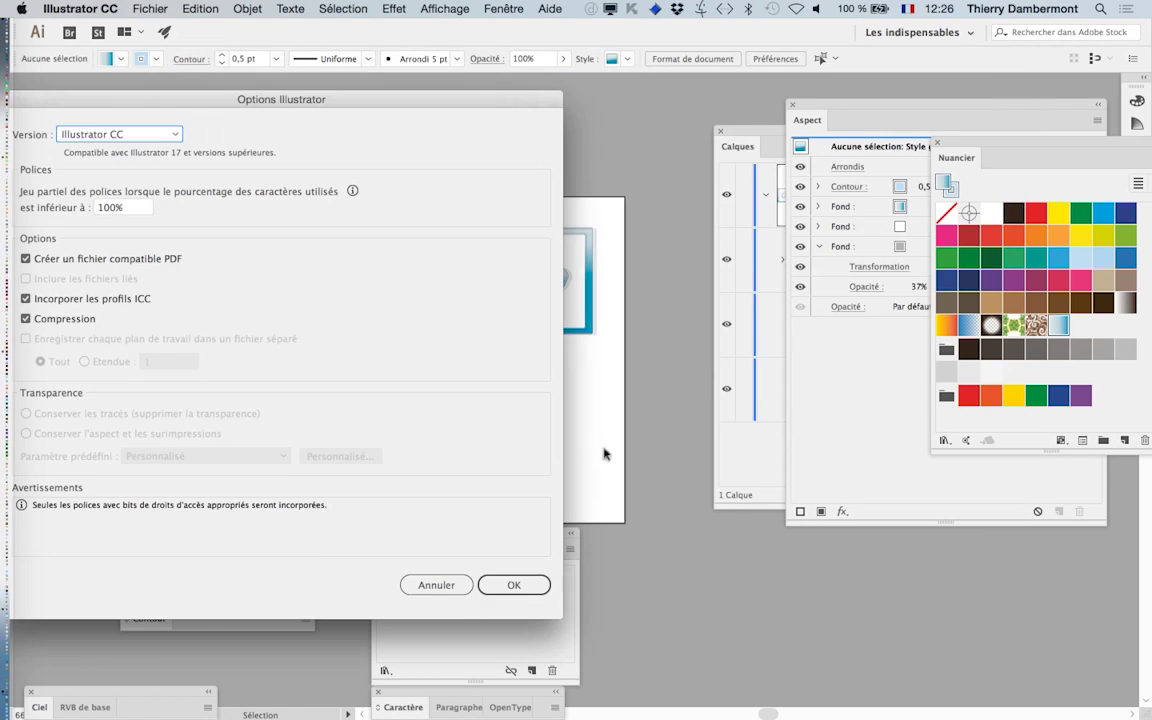
click(514, 584)
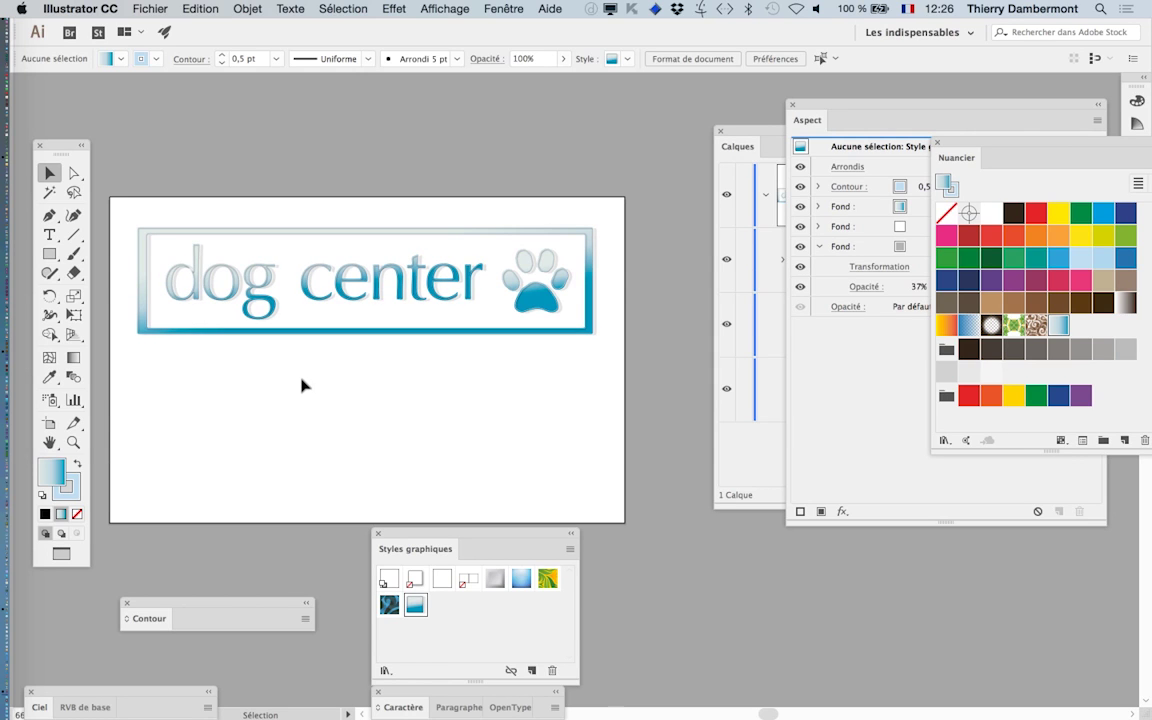
- Draw a star below the logo and give it the blue glossy graphic style
click(50, 255)
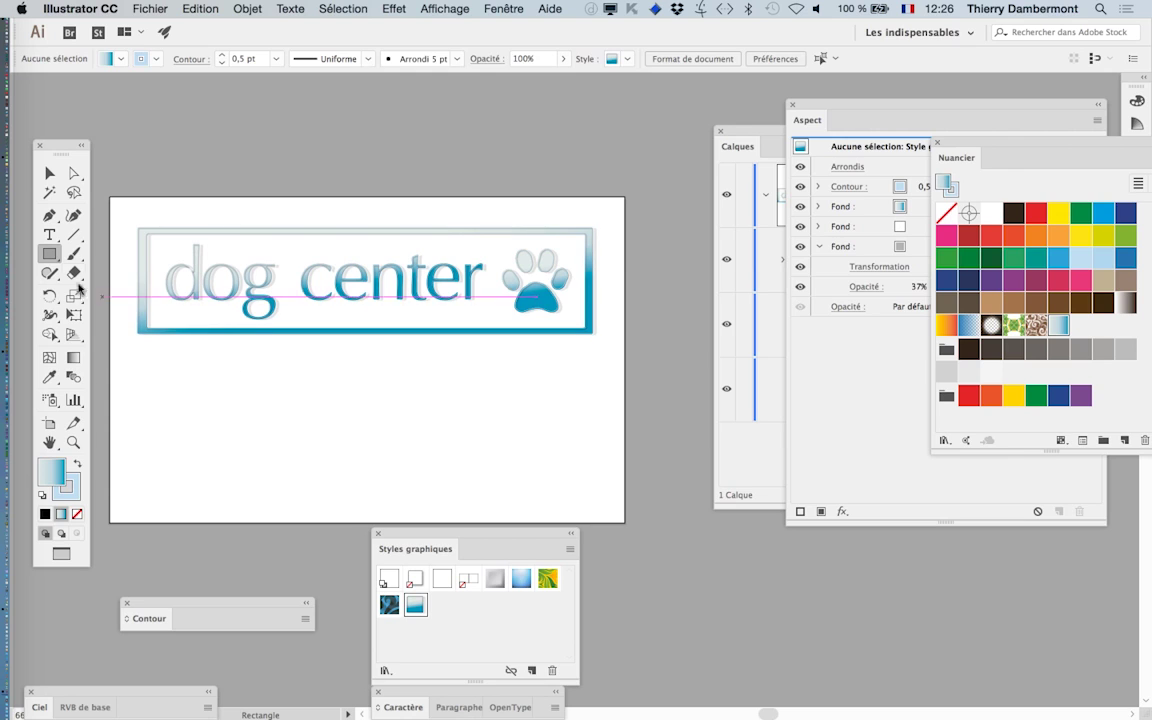
mouse_move(50, 255)
mouse_down()
mouse_move(110, 297)
mouse_move(120, 330)
mouse_up()
drag(340, 425, 383, 449)
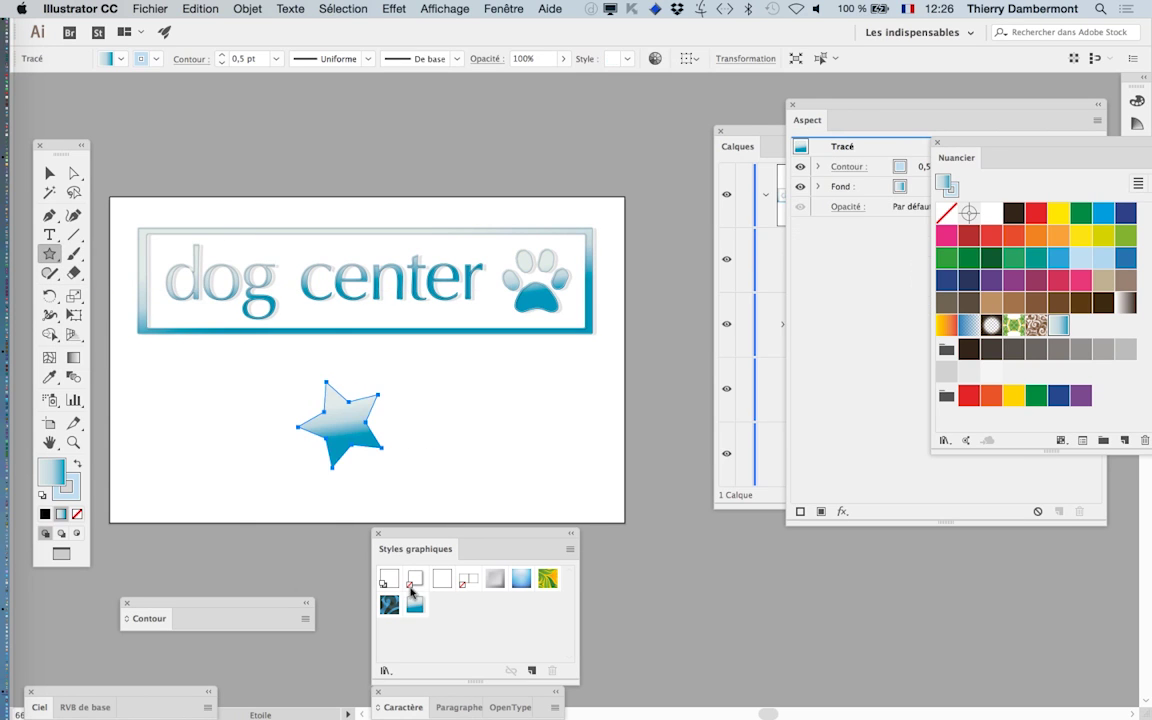
click(415, 604)
click(62, 174)
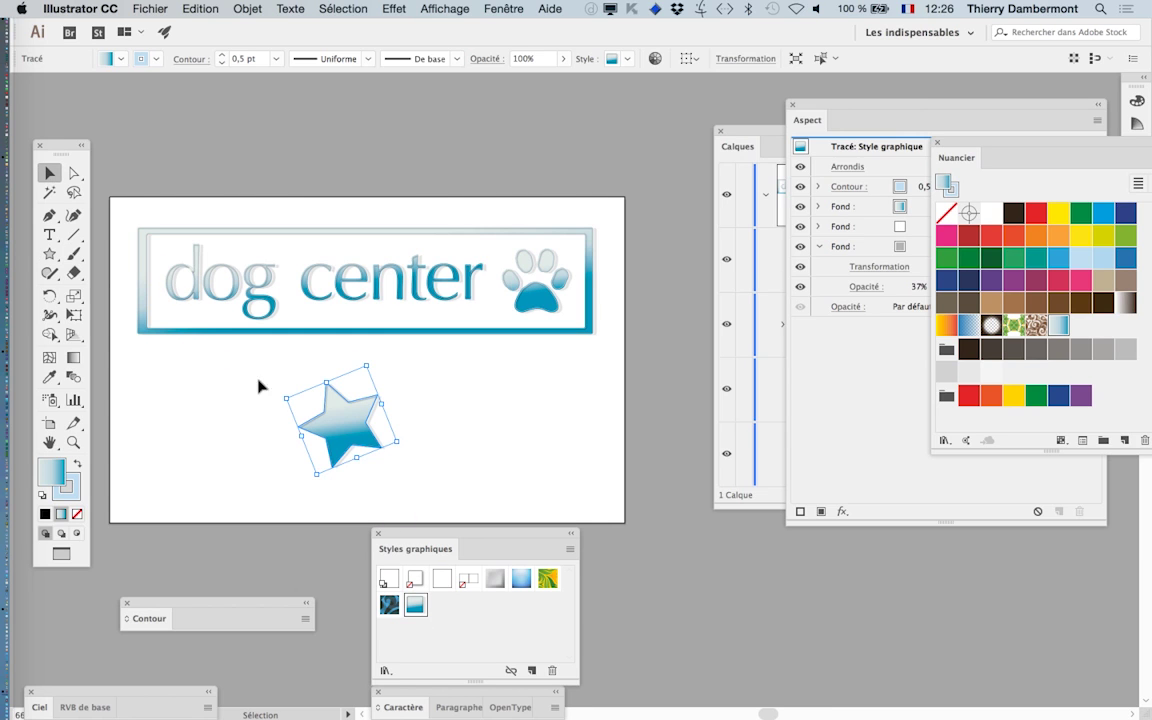
click(360, 462)
- Hide the selection bounding box and selection outlines in the View menu
scroll(360, 458, up, 2)
scroll(330, 415, up, 2)
click(326, 410)
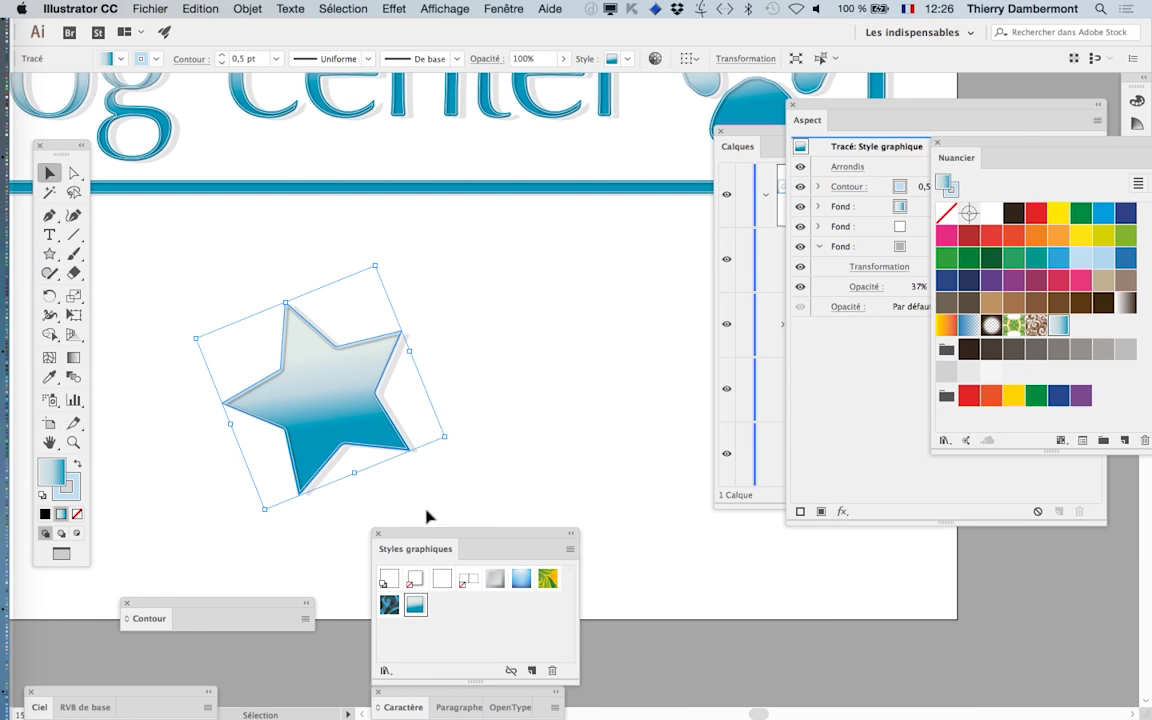
click(444, 8)
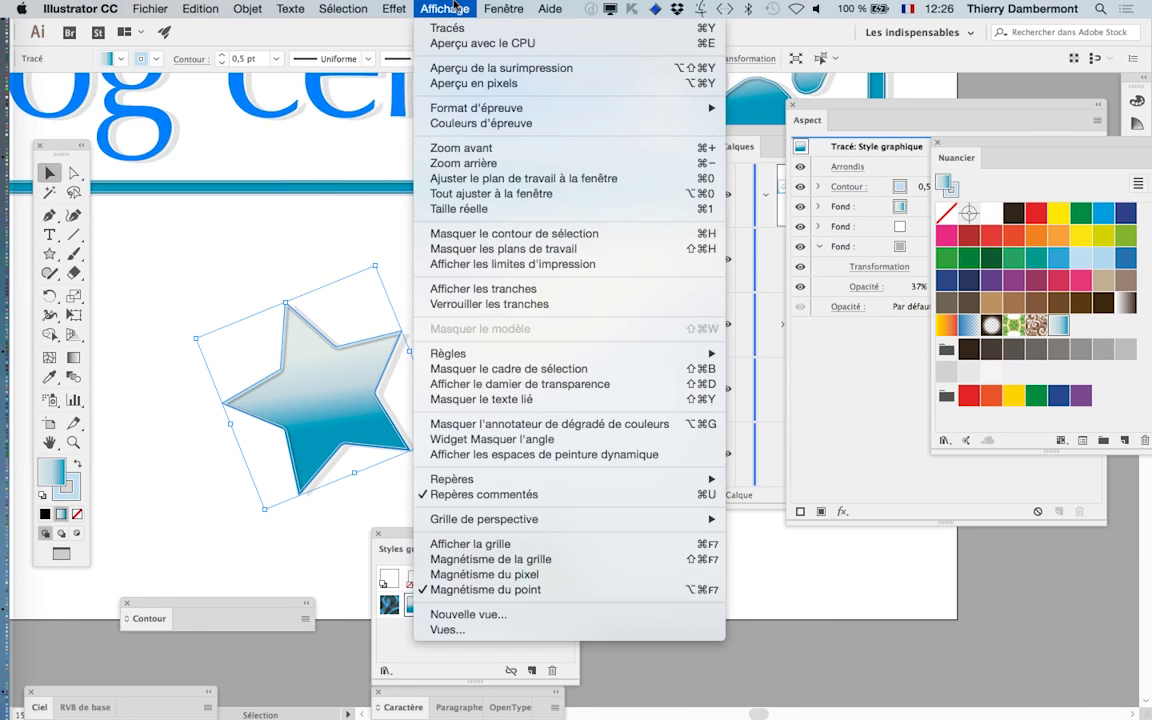
click(523, 370)
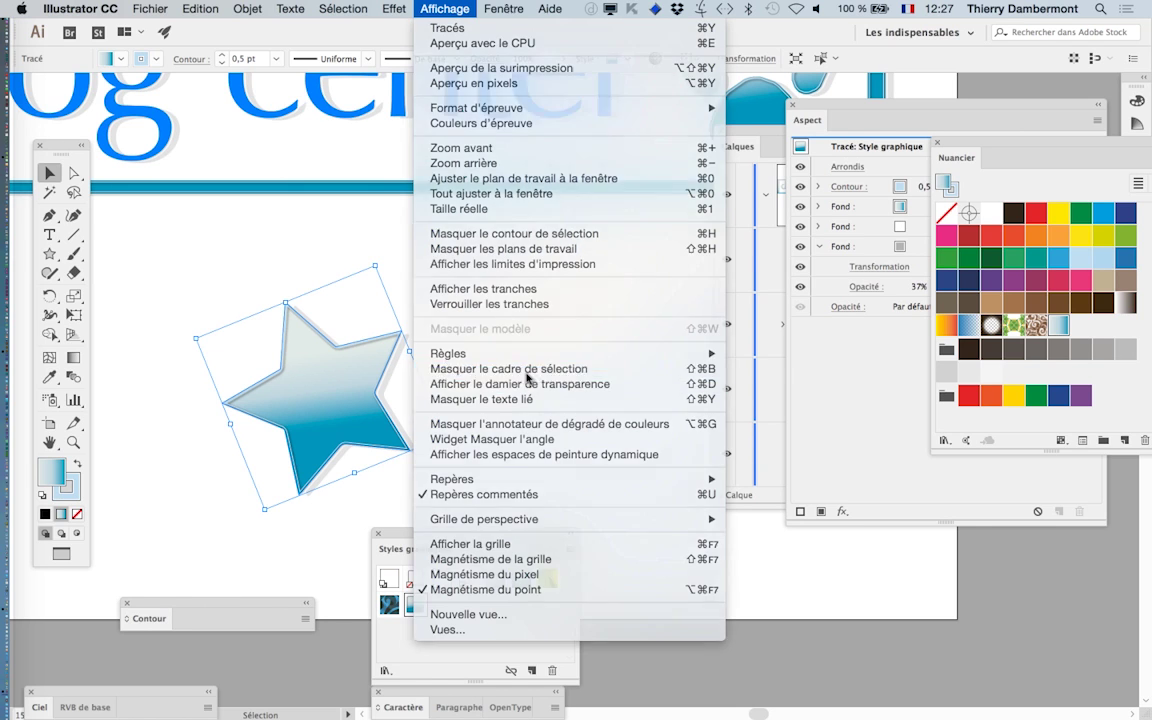
click(444, 8)
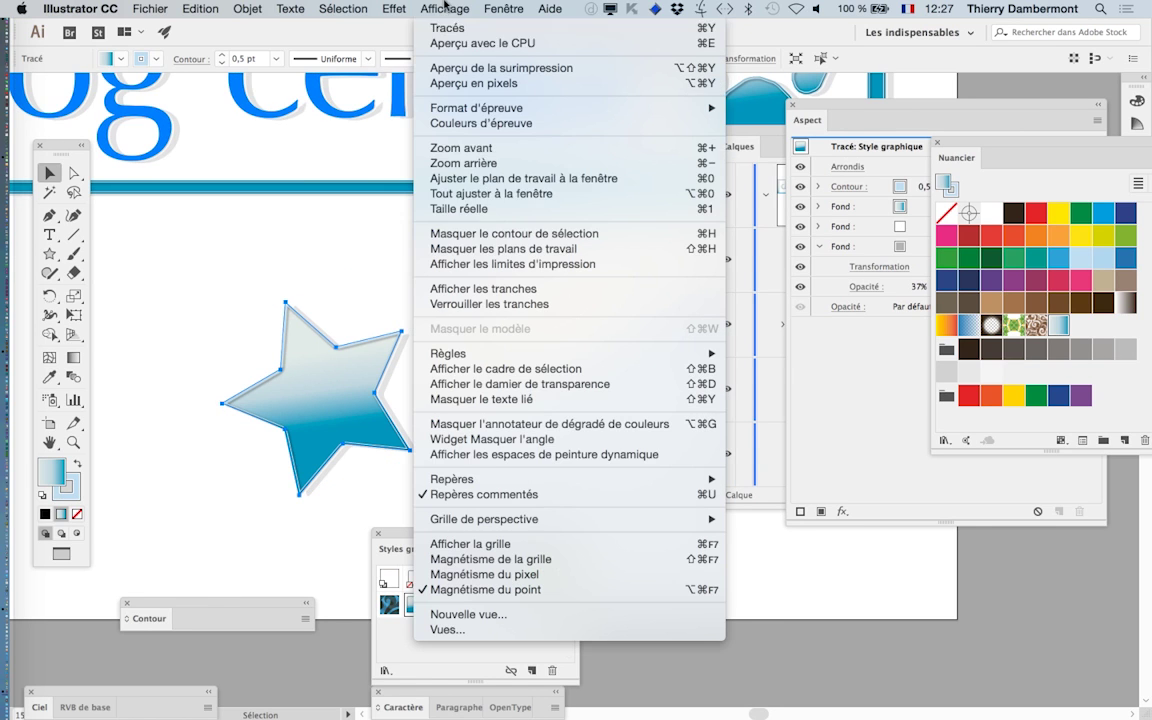
click(505, 236)
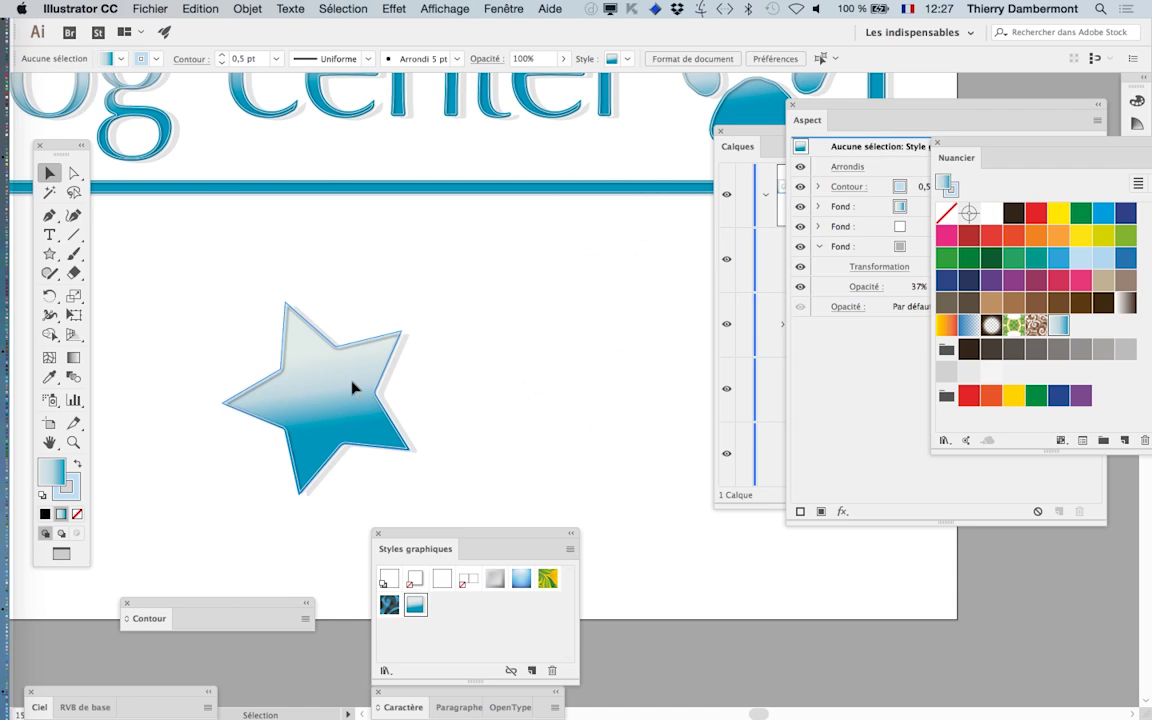
scroll(316, 406, up, 1)
click(546, 432)
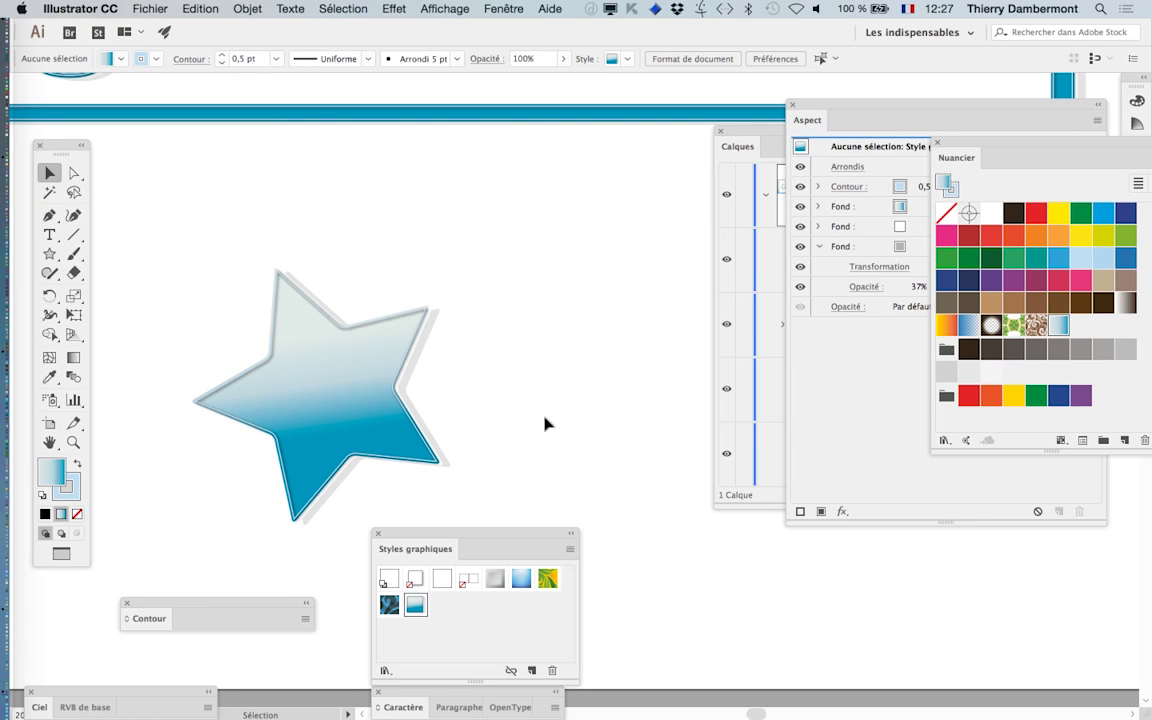
- Move the Appearance panel over the other panels and select the style's first fill
drag(866, 118, 743, 188)
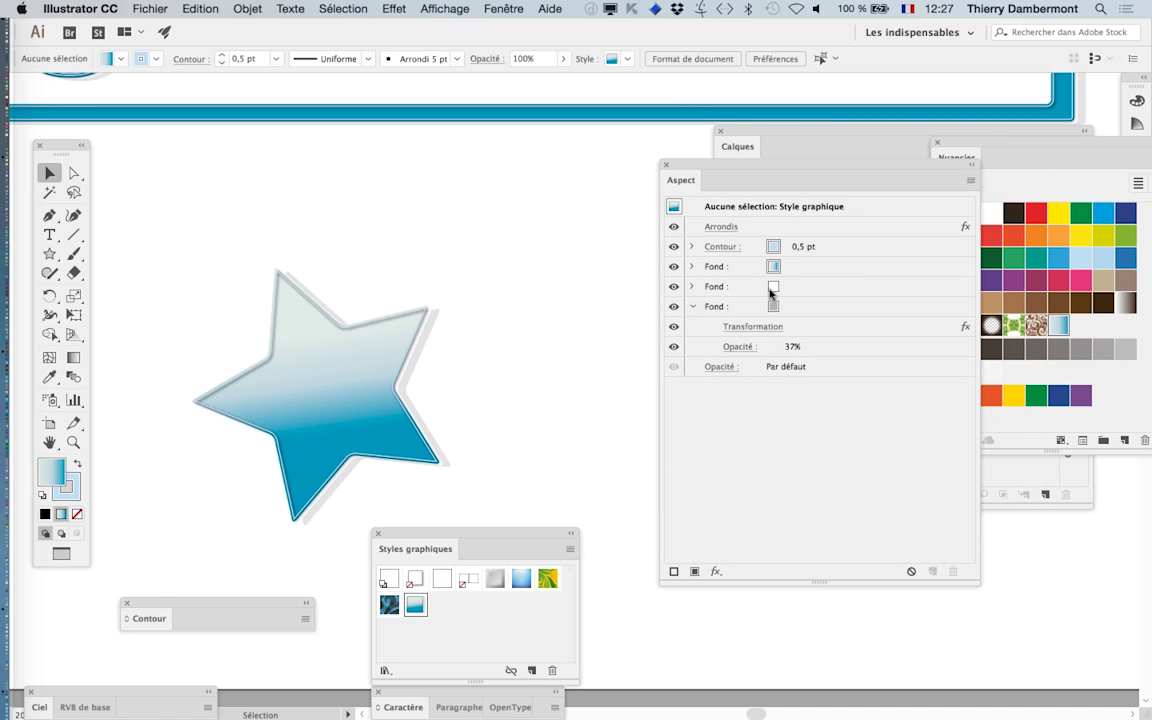
click(787, 267)
click(788, 268)
click(788, 270)
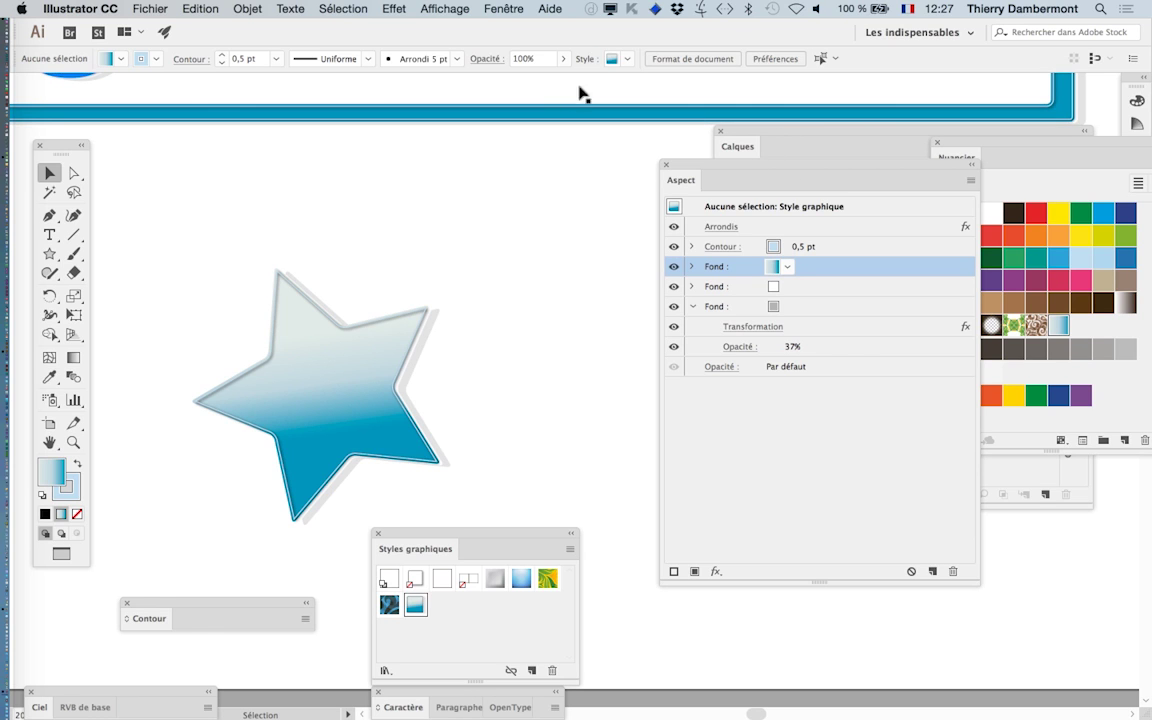
- Fill the star with the peach-to-purple gradient swatch from the Ciel library
drag(101, 708, 558, 181)
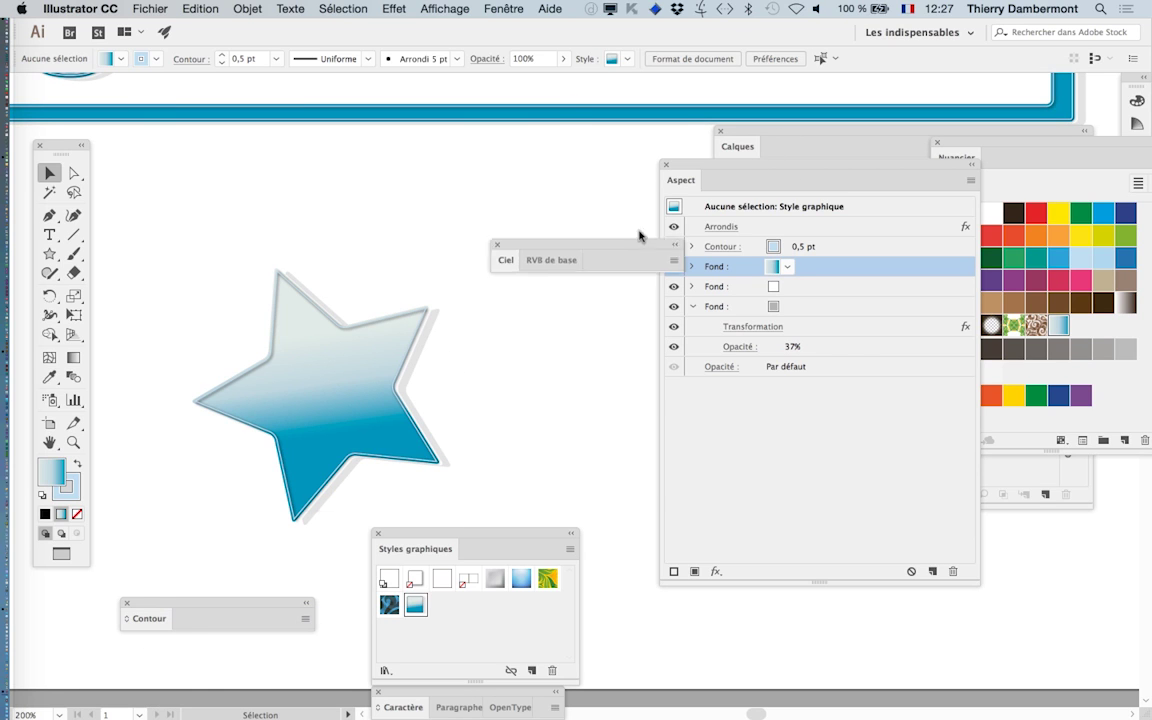
click(558, 181)
click(498, 181)
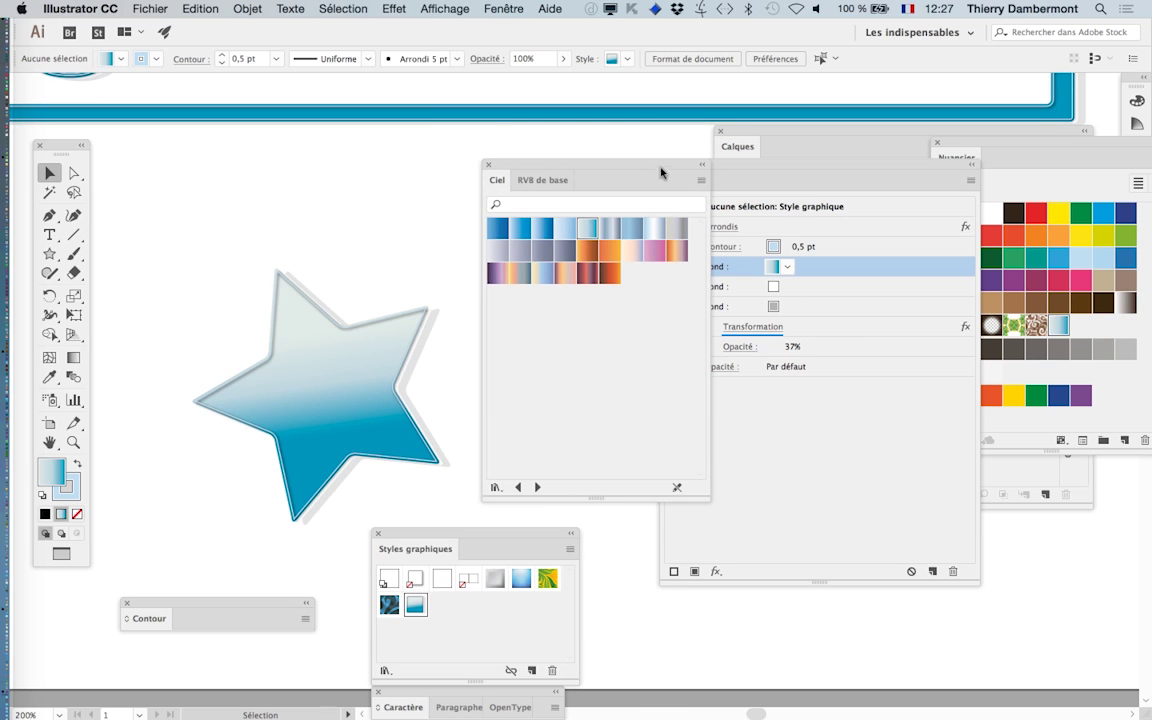
drag(660, 173, 606, 133)
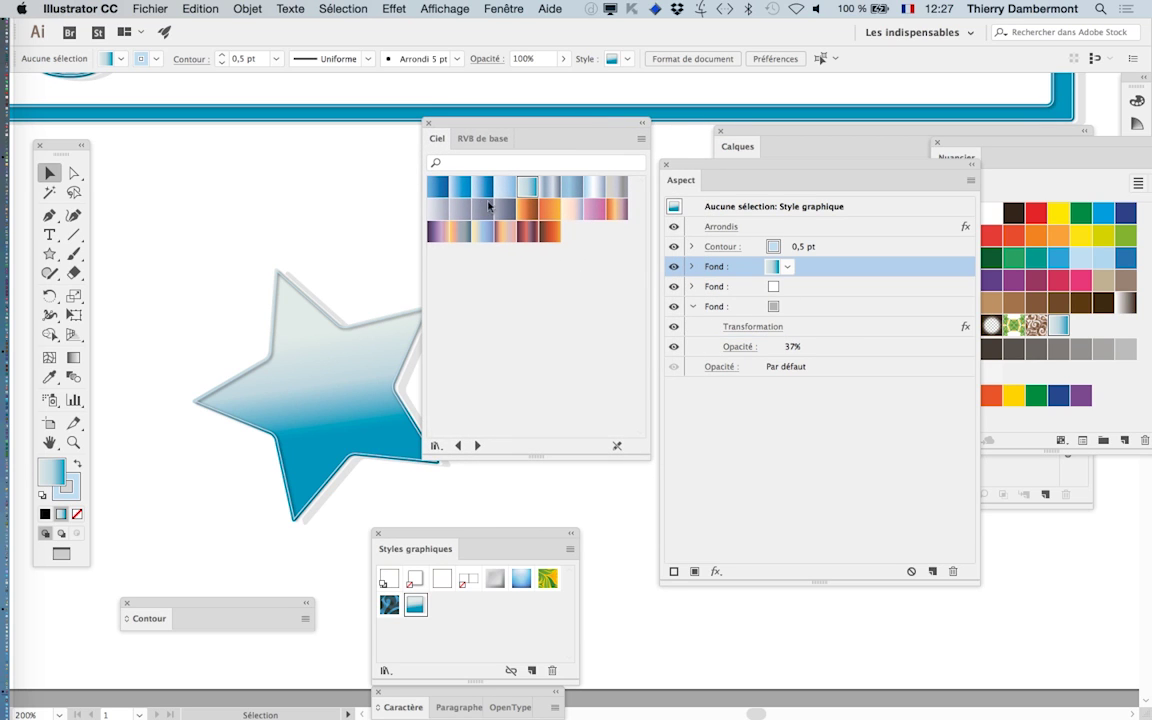
click(505, 232)
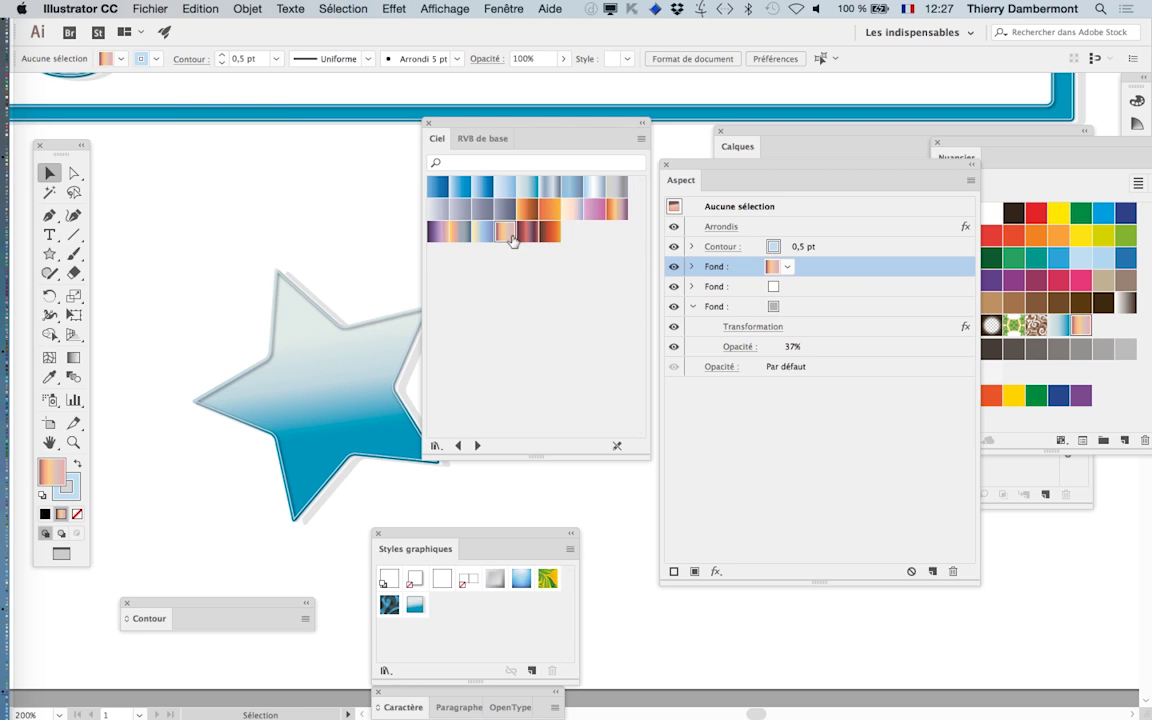
click(330, 315)
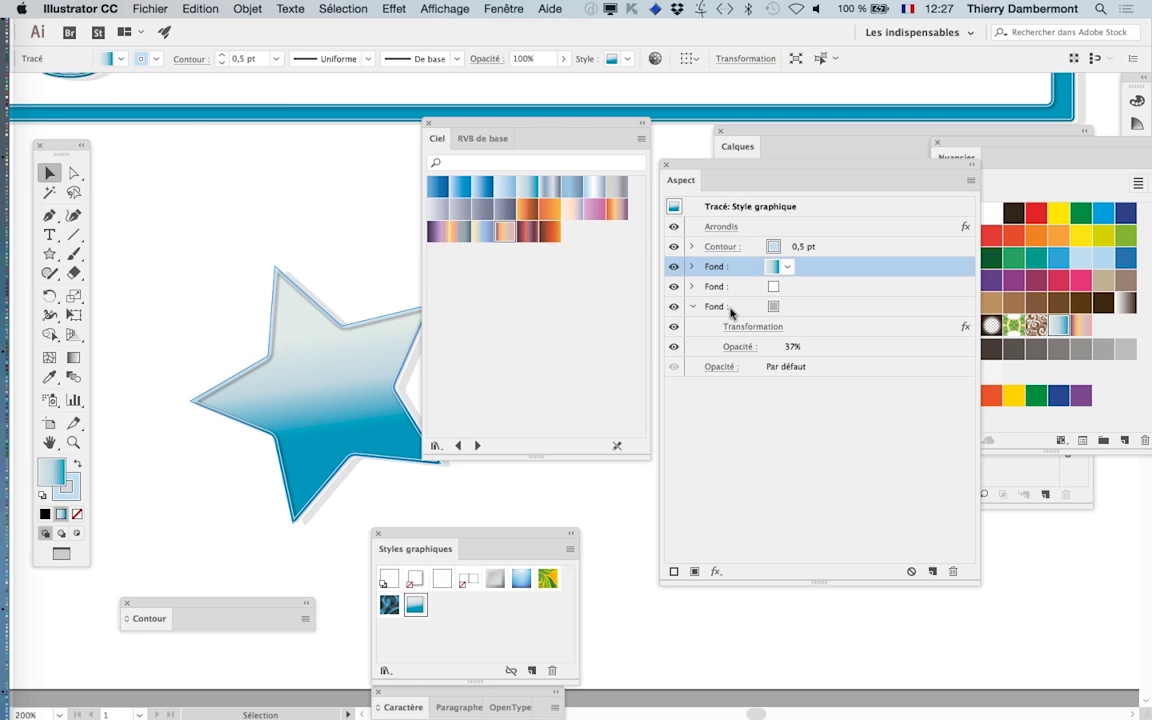
click(507, 235)
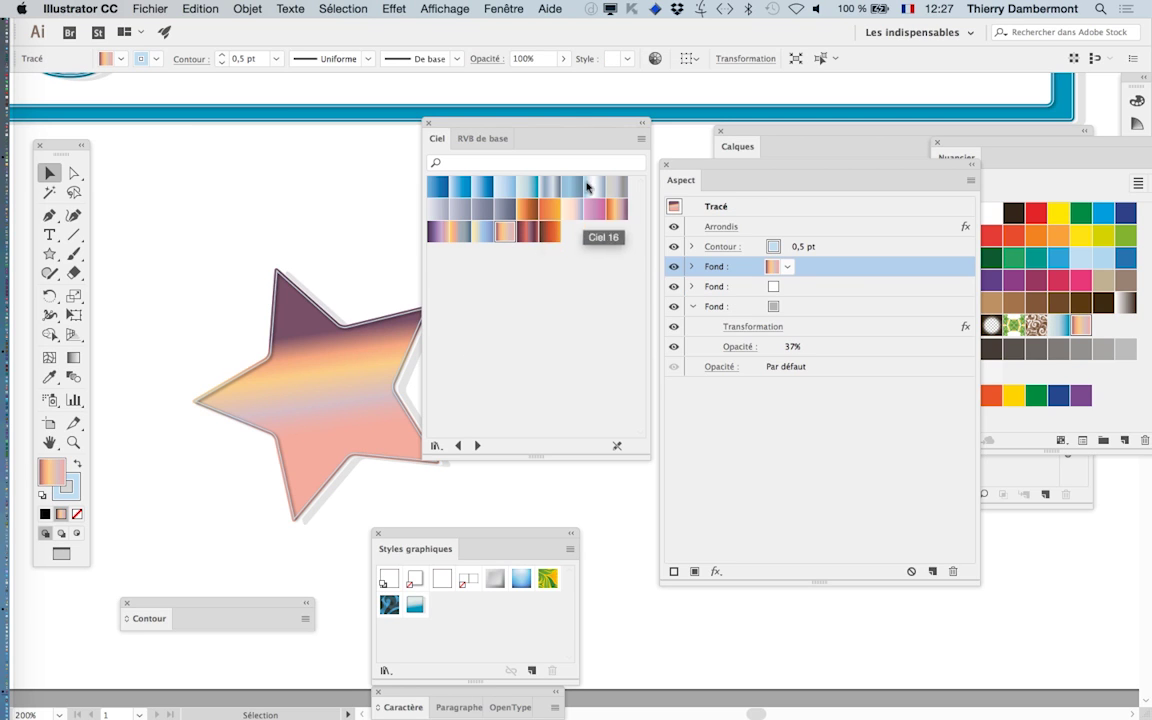
click(500, 9)
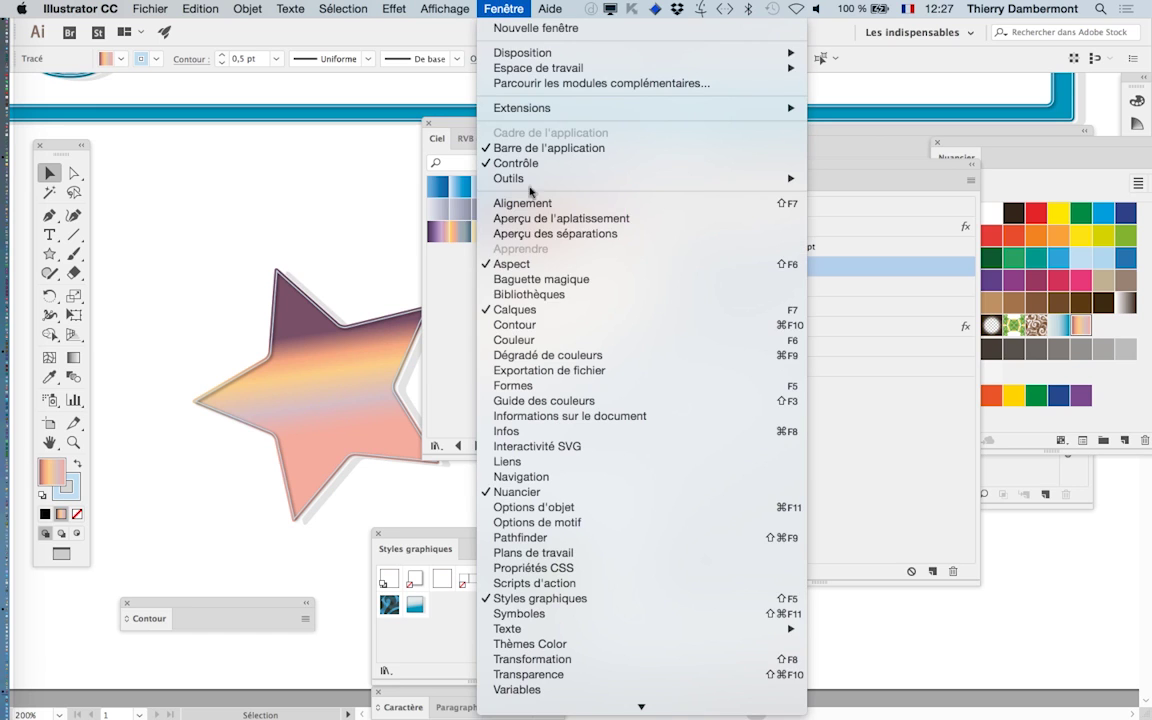
- Set the star's gradient to Radial, reverse it for a pink centre, and close the Dégradé and Ciel panels
click(552, 356)
drag(957, 226, 177, 116)
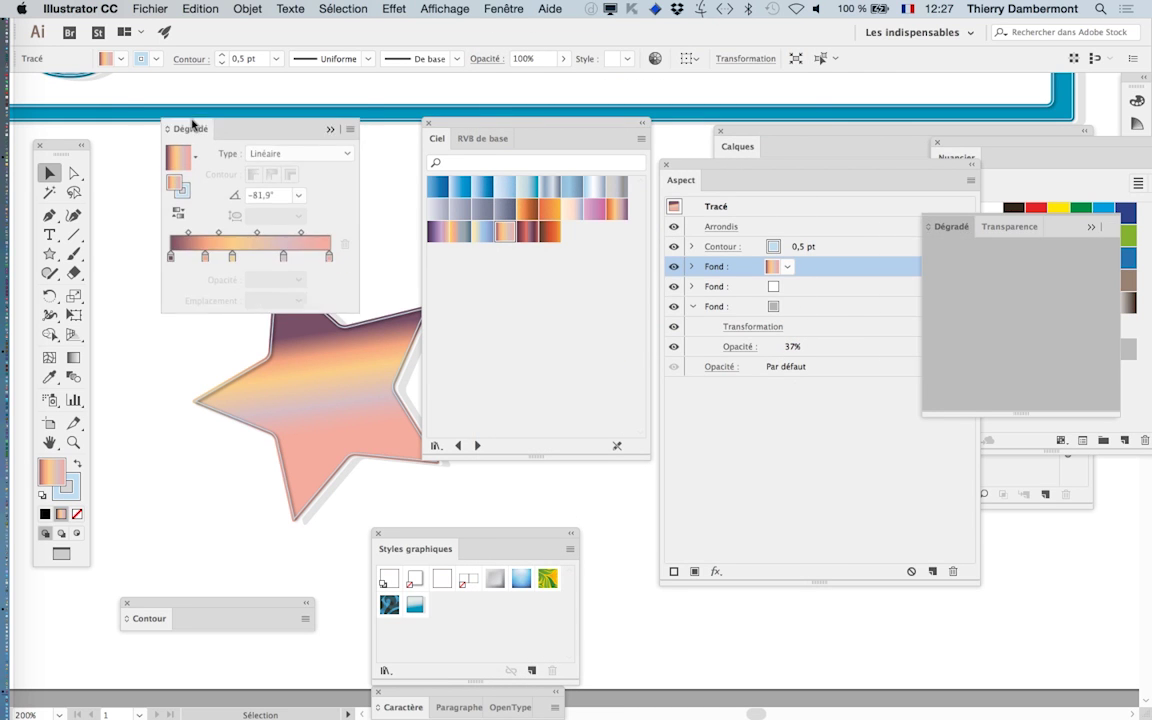
click(260, 140)
click(267, 175)
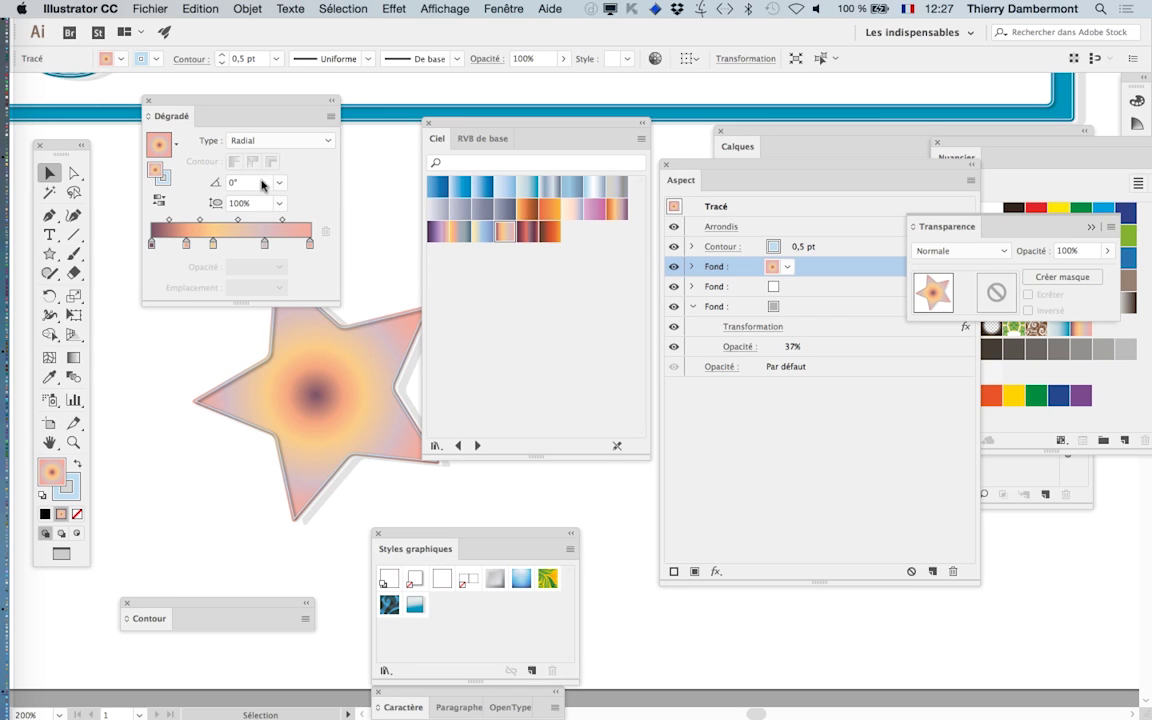
click(158, 200)
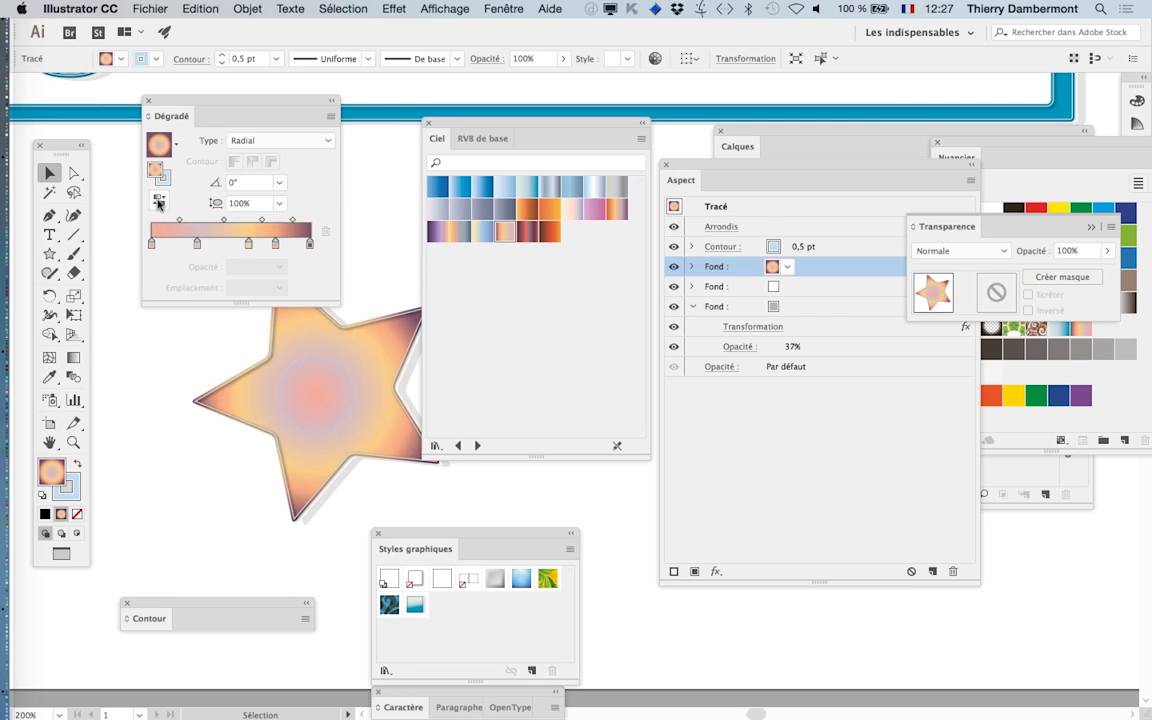
click(148, 100)
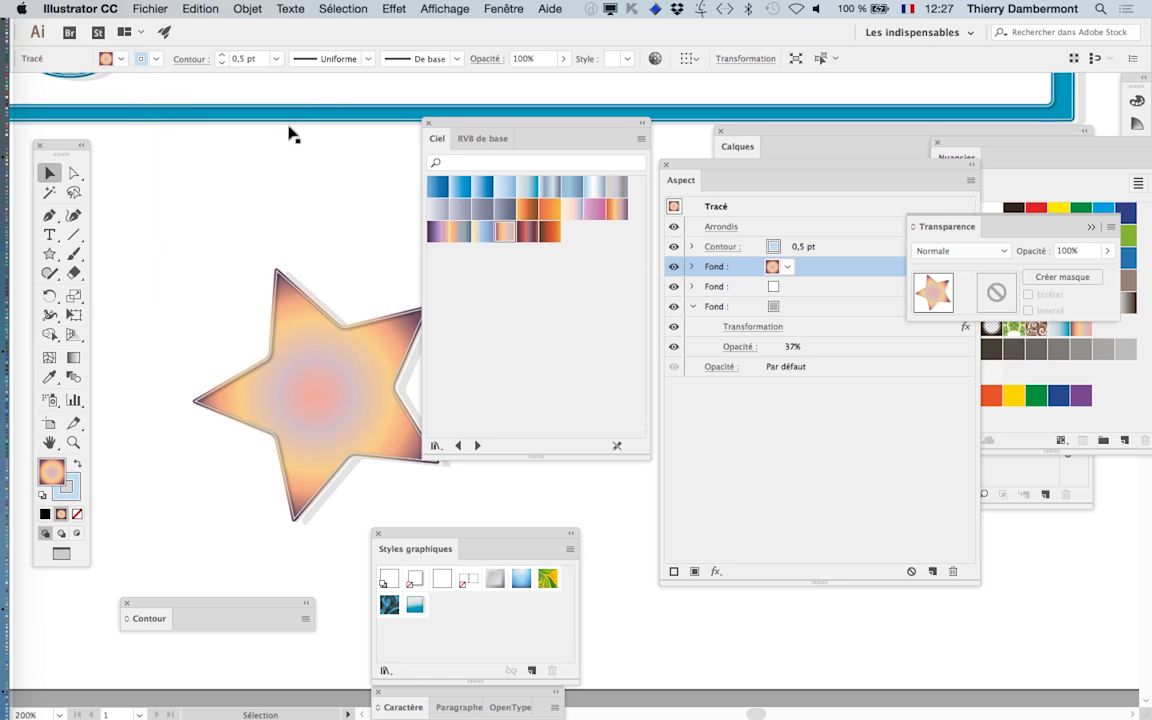
click(430, 124)
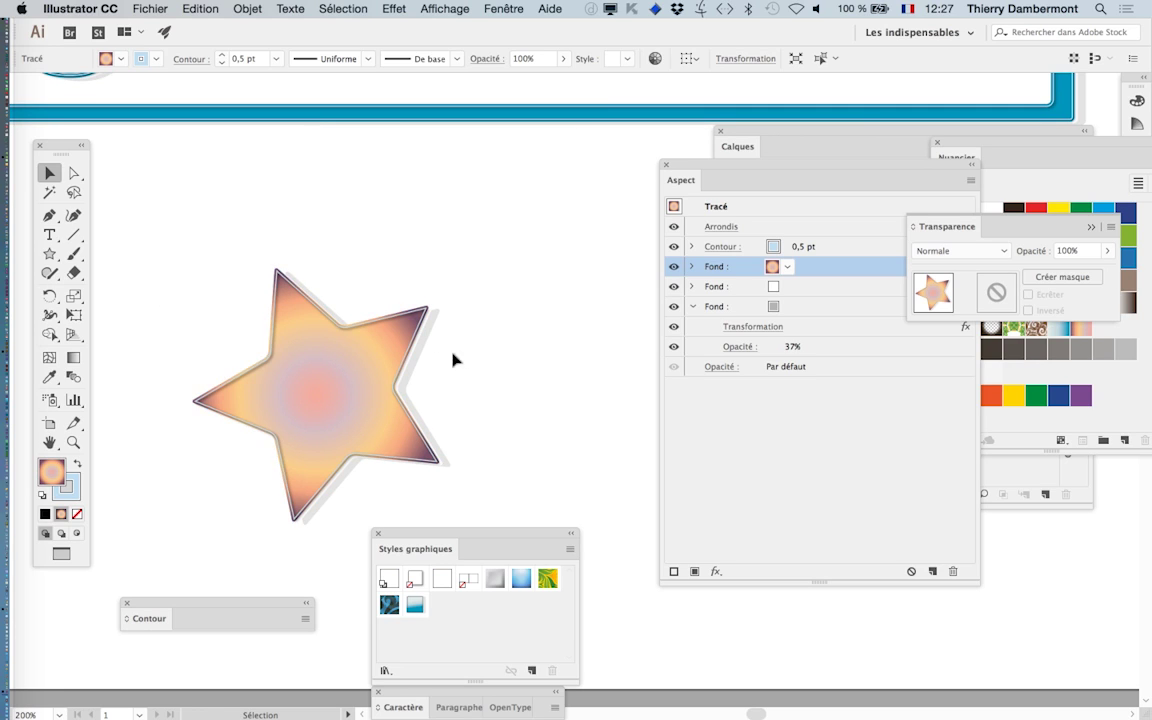
- Zoom out to 66.67% and drop the blue gradient style onto the header frame
scroll(486, 315, down, 1)
scroll(486, 322, down, 1)
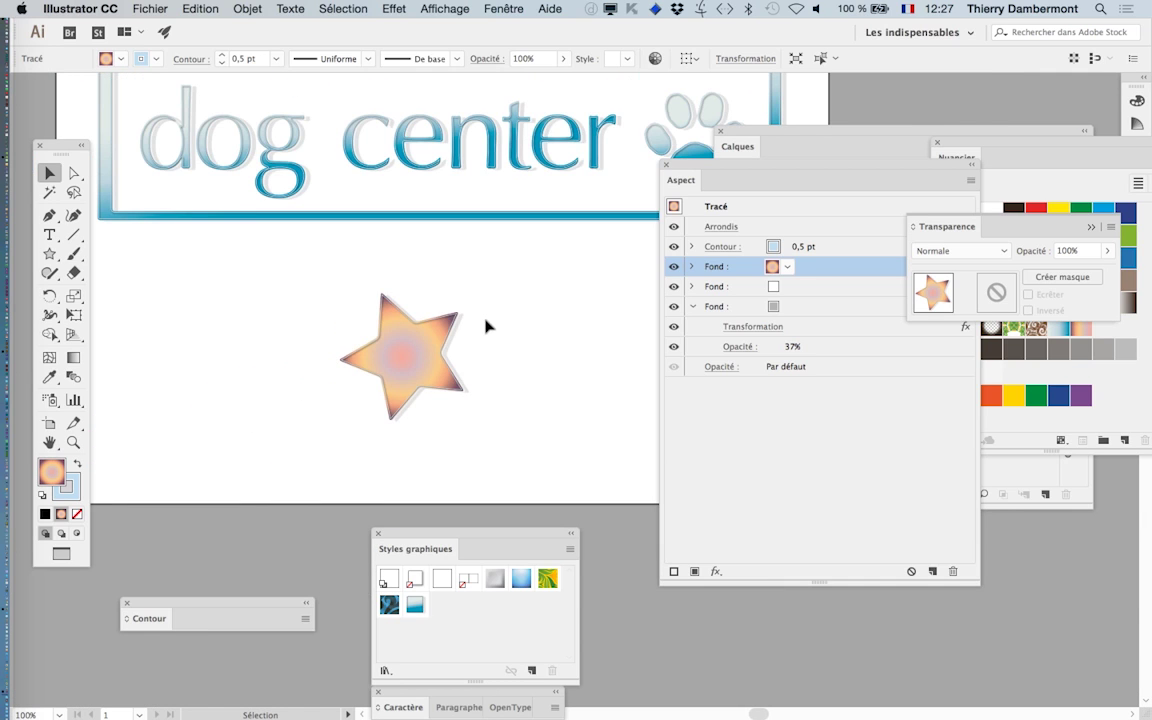
scroll(500, 307, down, 1)
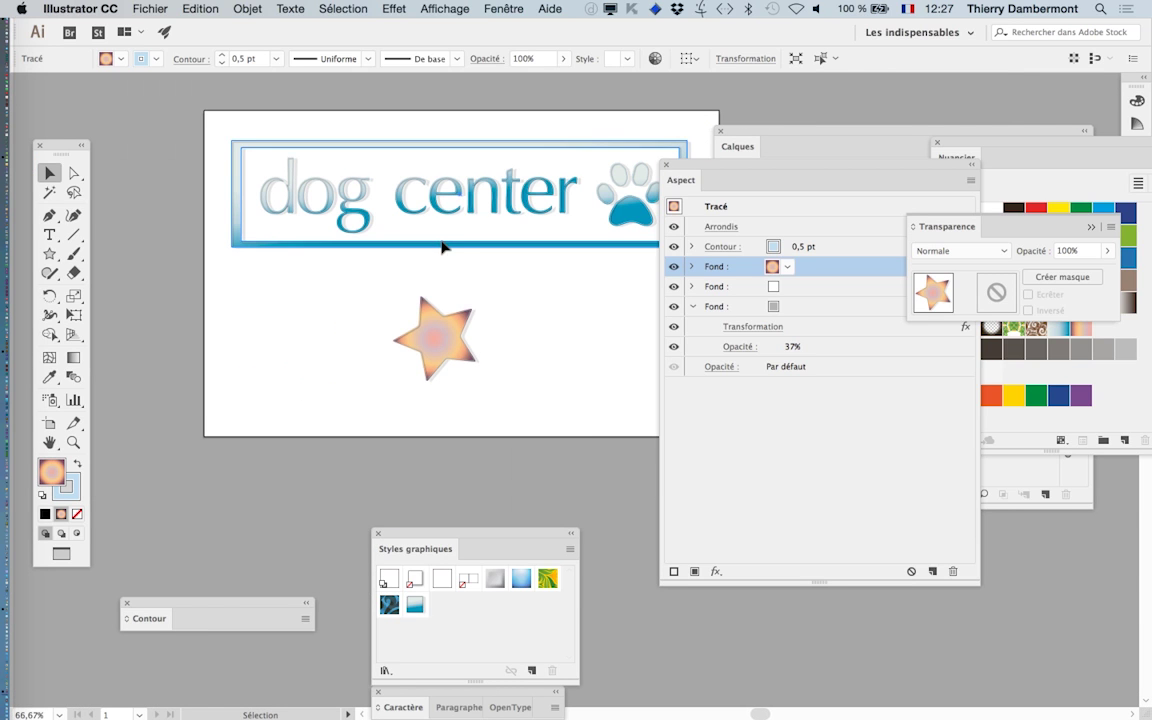
mouse_move(486, 542)
mouse_down()
mouse_move(252, 336)
mouse_move(240, 283)
mouse_up()
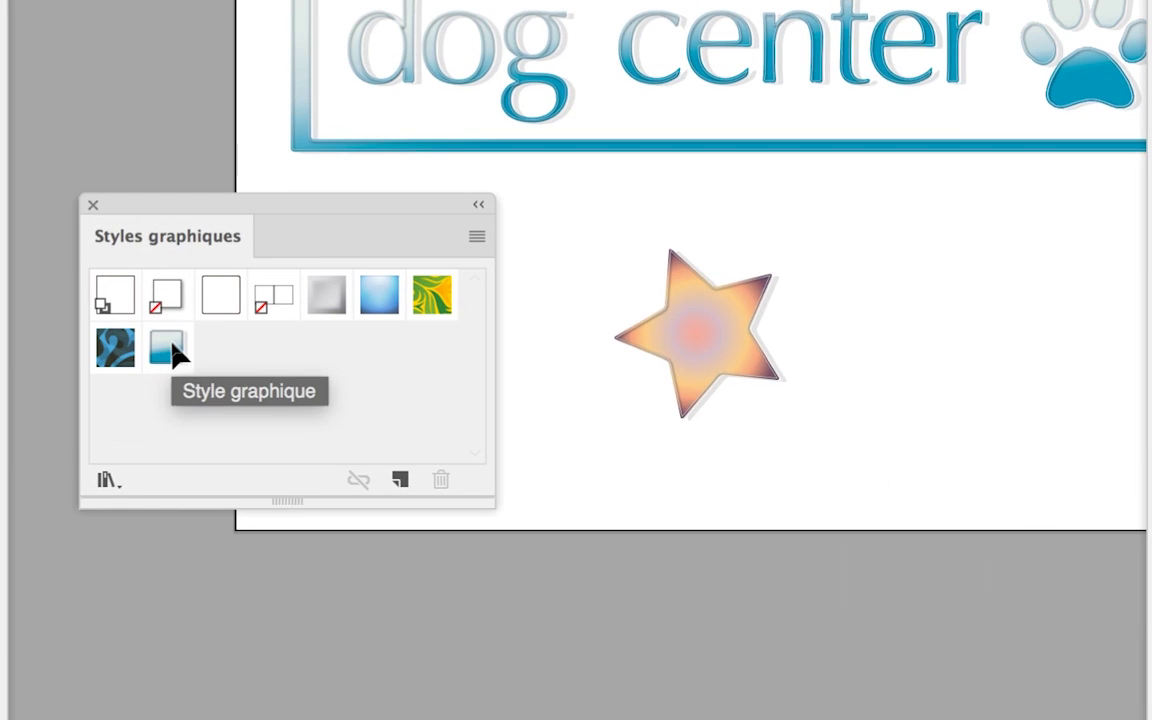
drag(172, 347, 264, 245)
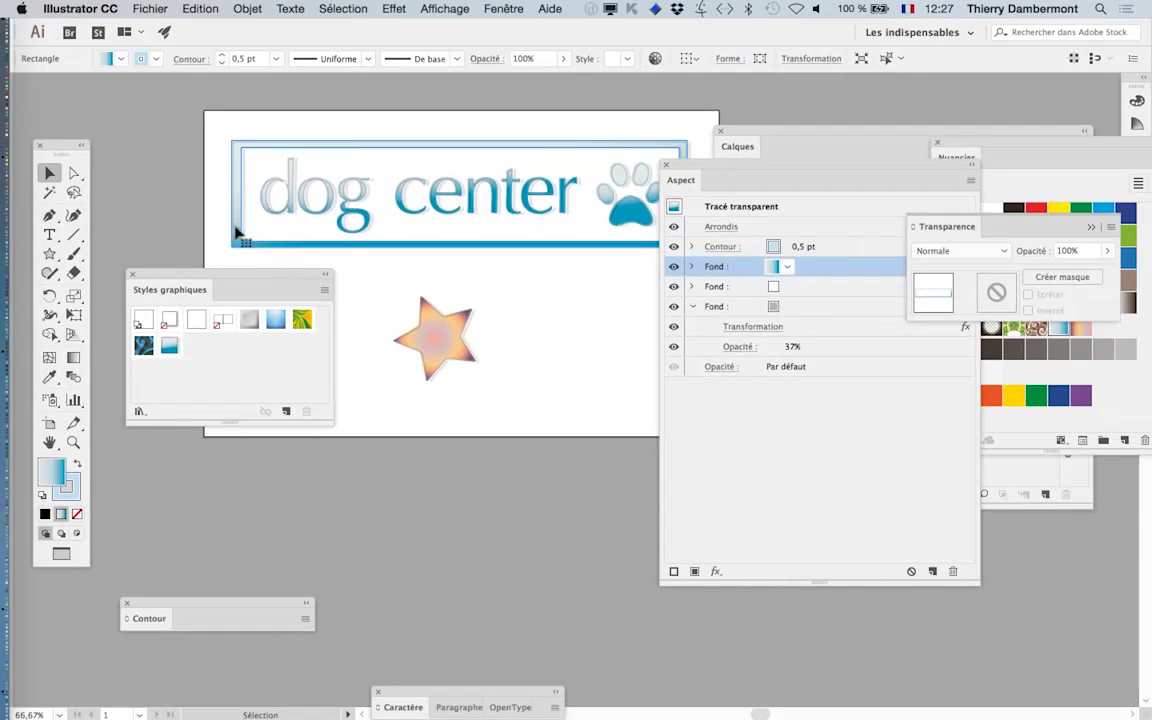
- Toggle Afficher le contour de sélection in the Affichage menu
click(437, 7)
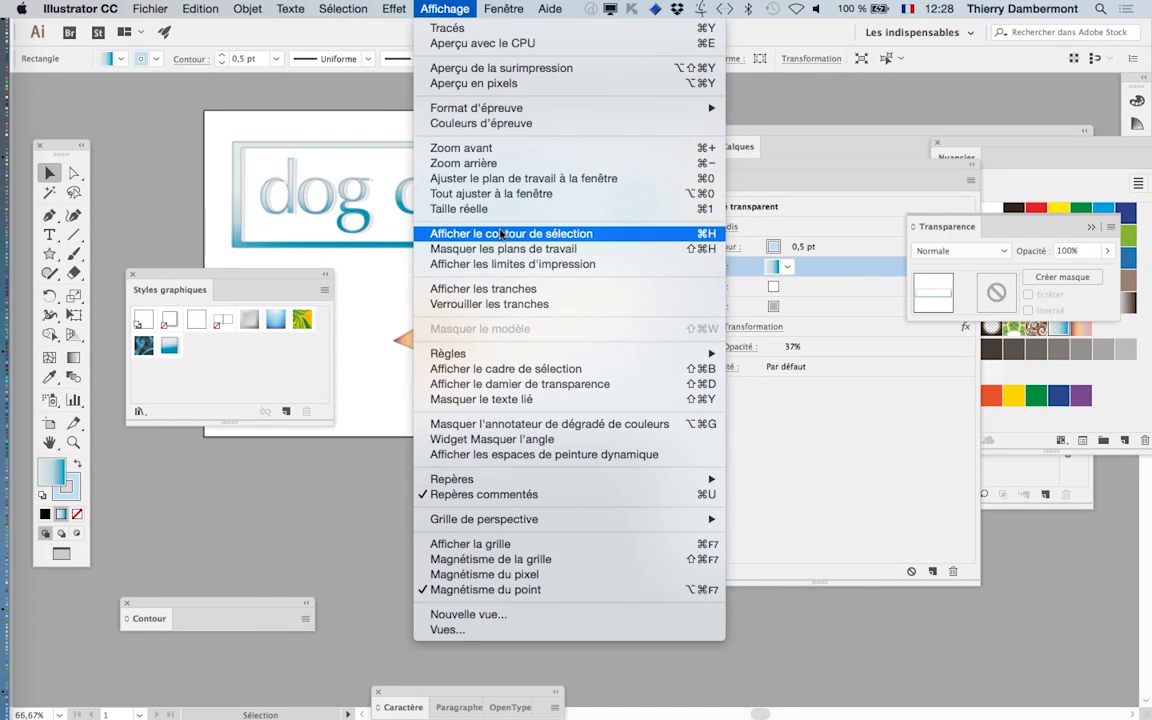
click(500, 233)
click(444, 8)
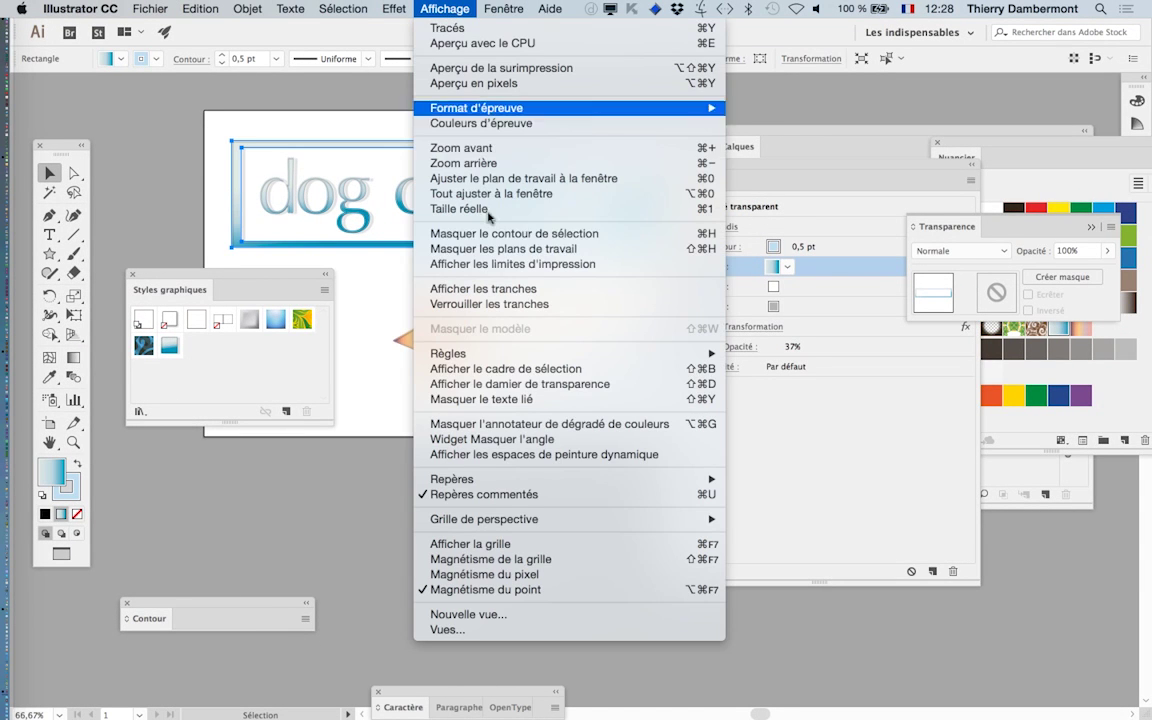
click(372, 412)
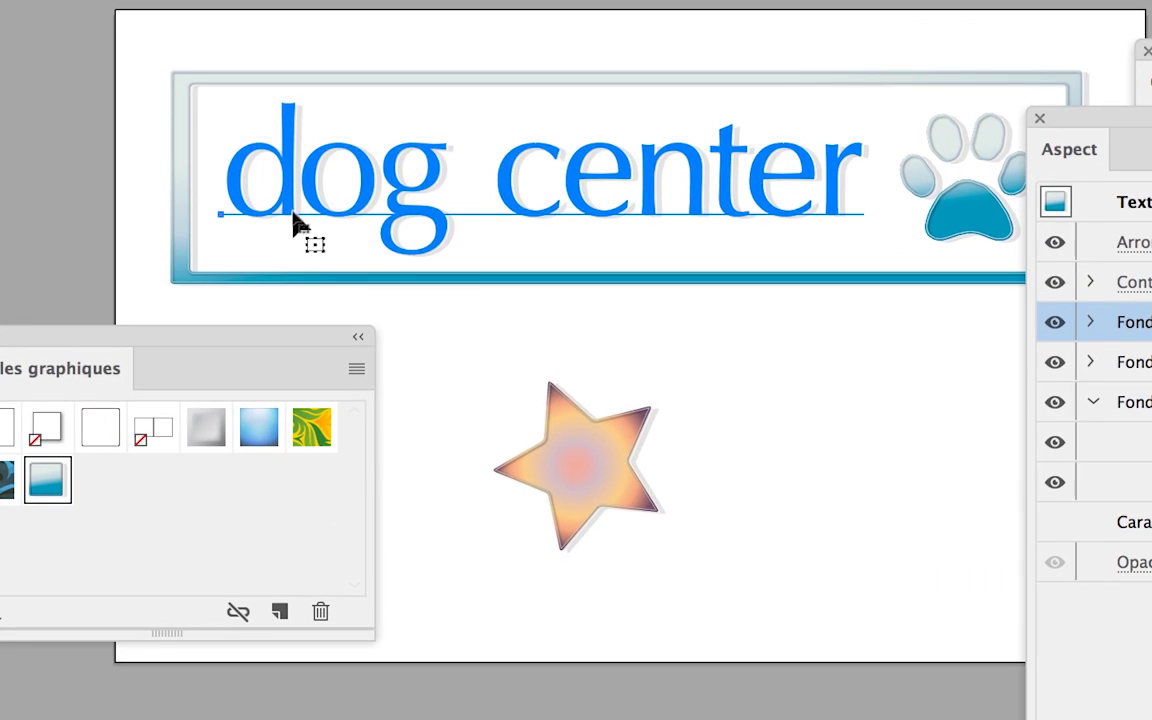
- Apply the blue gradient style to the logo frame and duplicate that graphic style
click(287, 246)
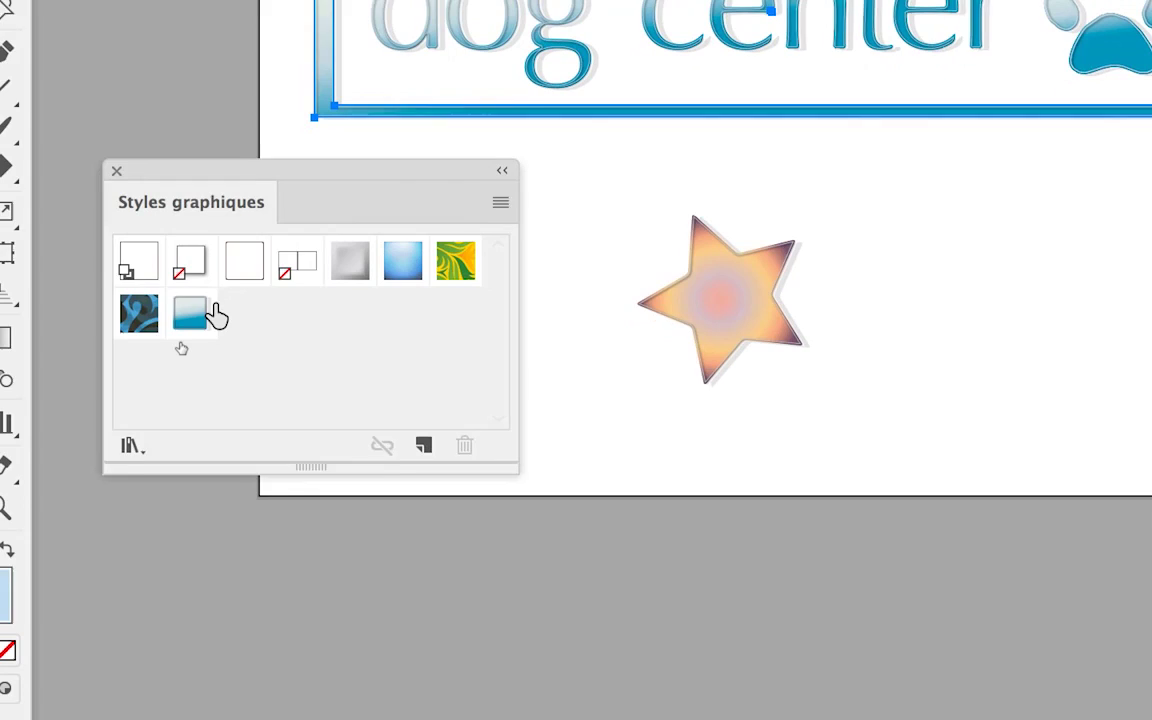
click(188, 328)
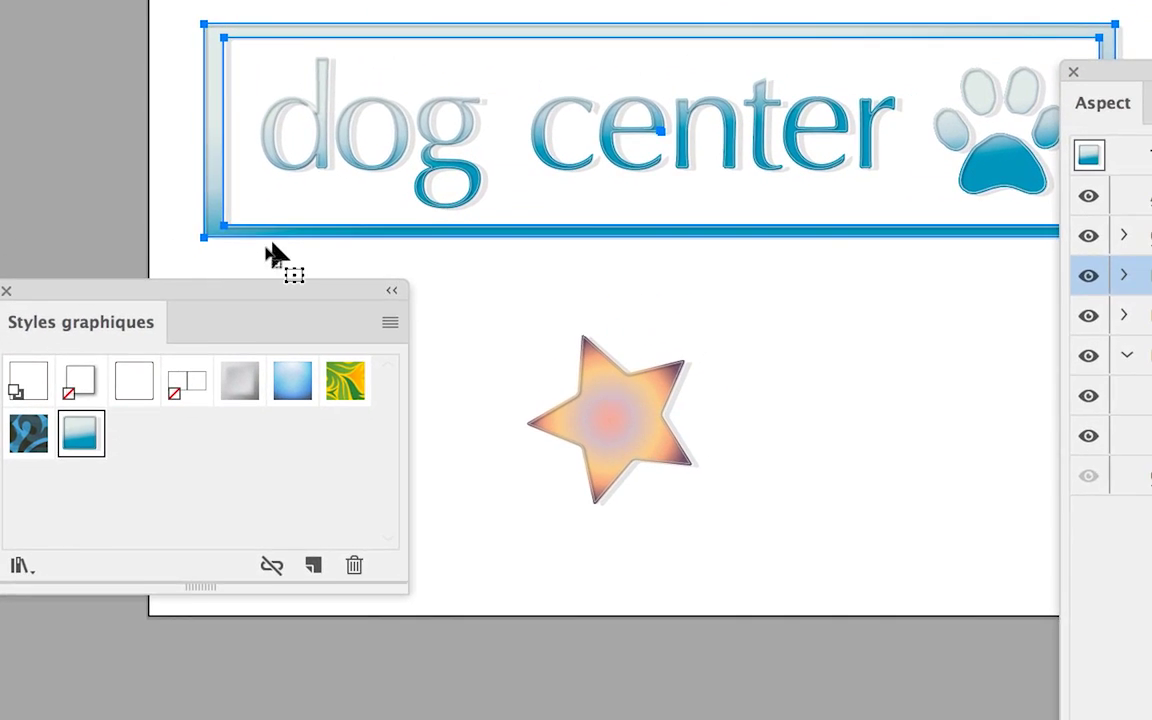
click(274, 218)
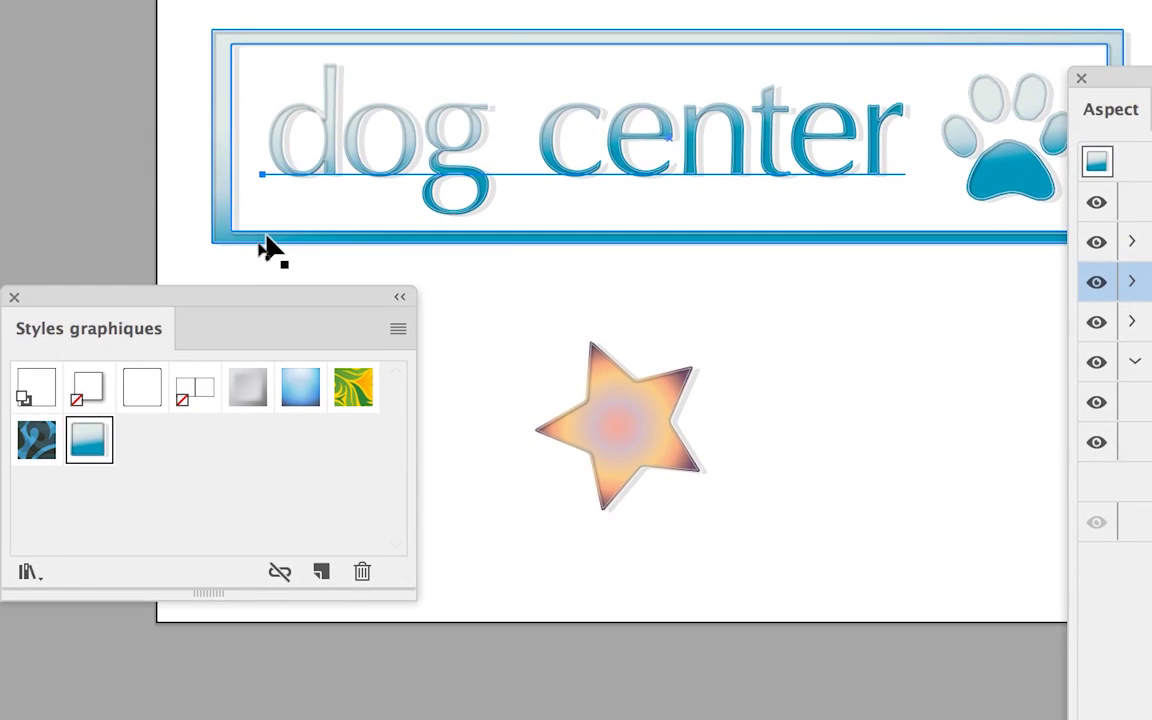
click(250, 255)
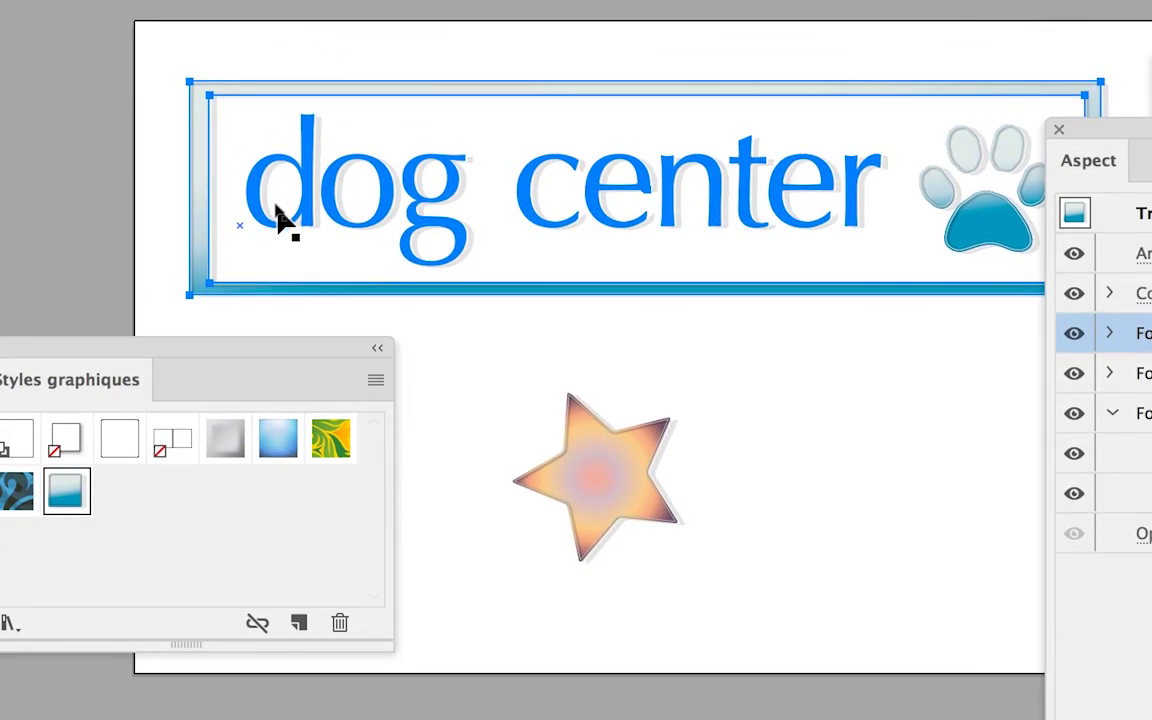
click(280, 222)
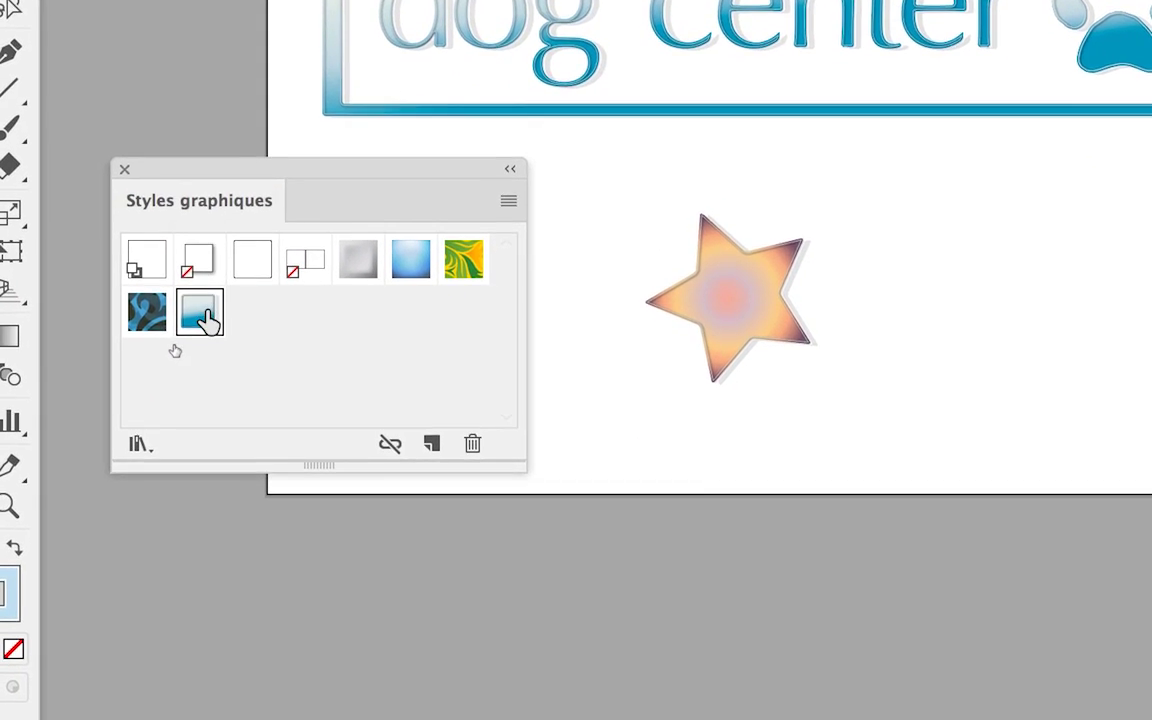
mouse_move(205, 320)
mouse_down()
mouse_move(298, 377)
mouse_move(277, 348)
mouse_up()
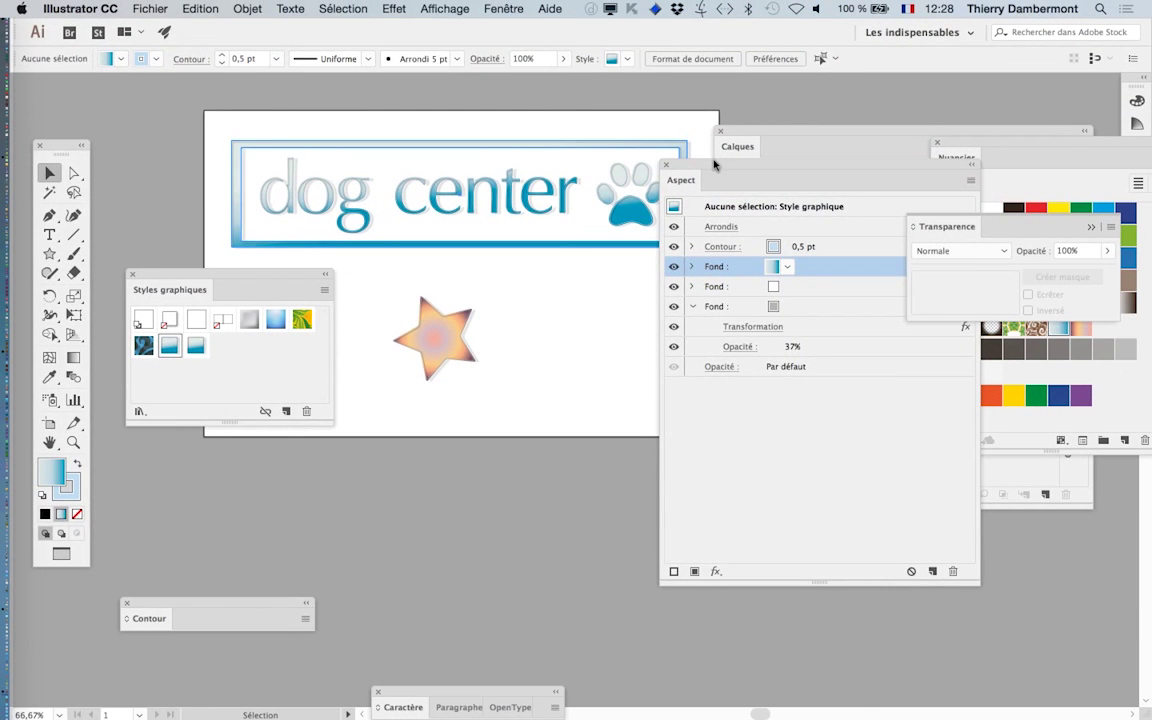
- Save the star's radial peach-purple appearance as a new graphic style
drag(713, 165, 552, 300)
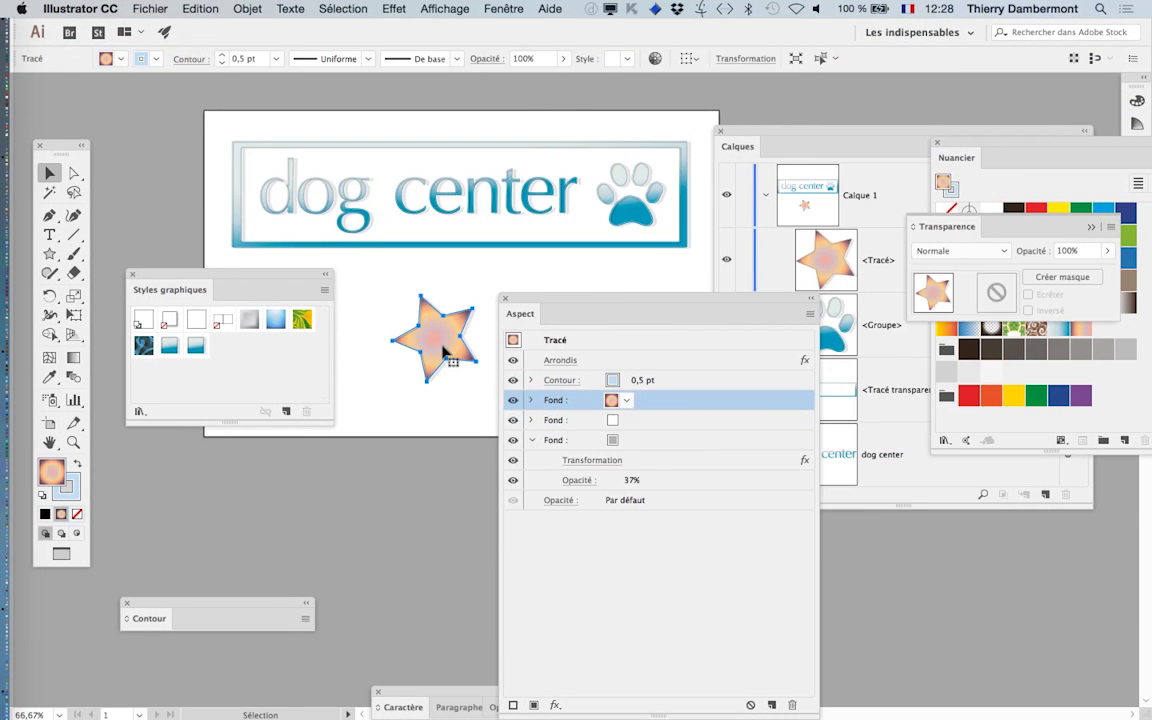
drag(265, 276, 404, 406)
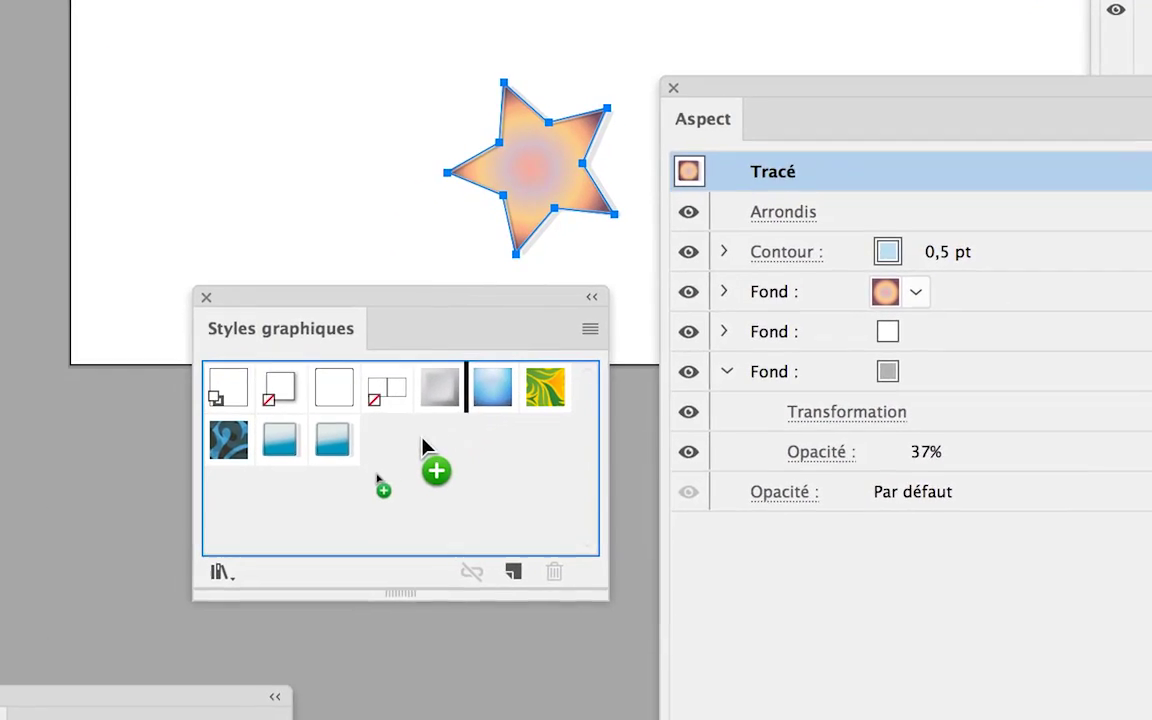
mouse_move(515, 346)
mouse_down()
mouse_move(364, 449)
mouse_move(377, 448)
mouse_up()
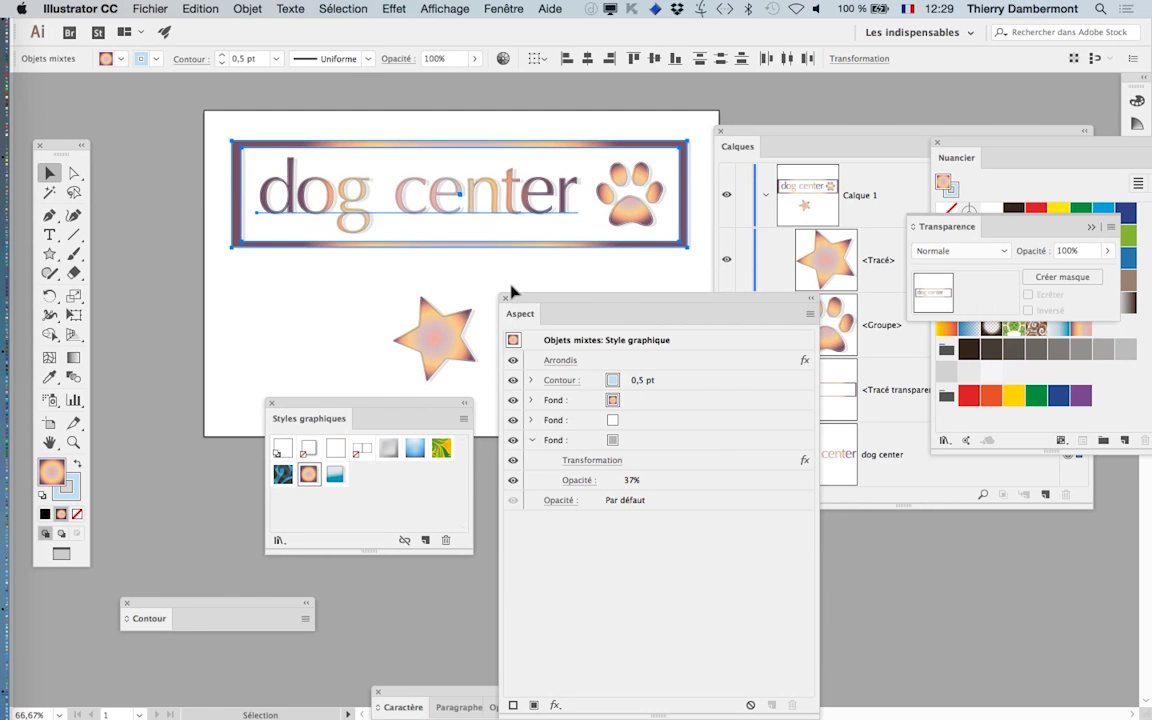
- Apply the new peach-purple style to the dog center frame, text and paw, then deselect
click(307, 478)
click(333, 478)
click(315, 479)
click(295, 338)
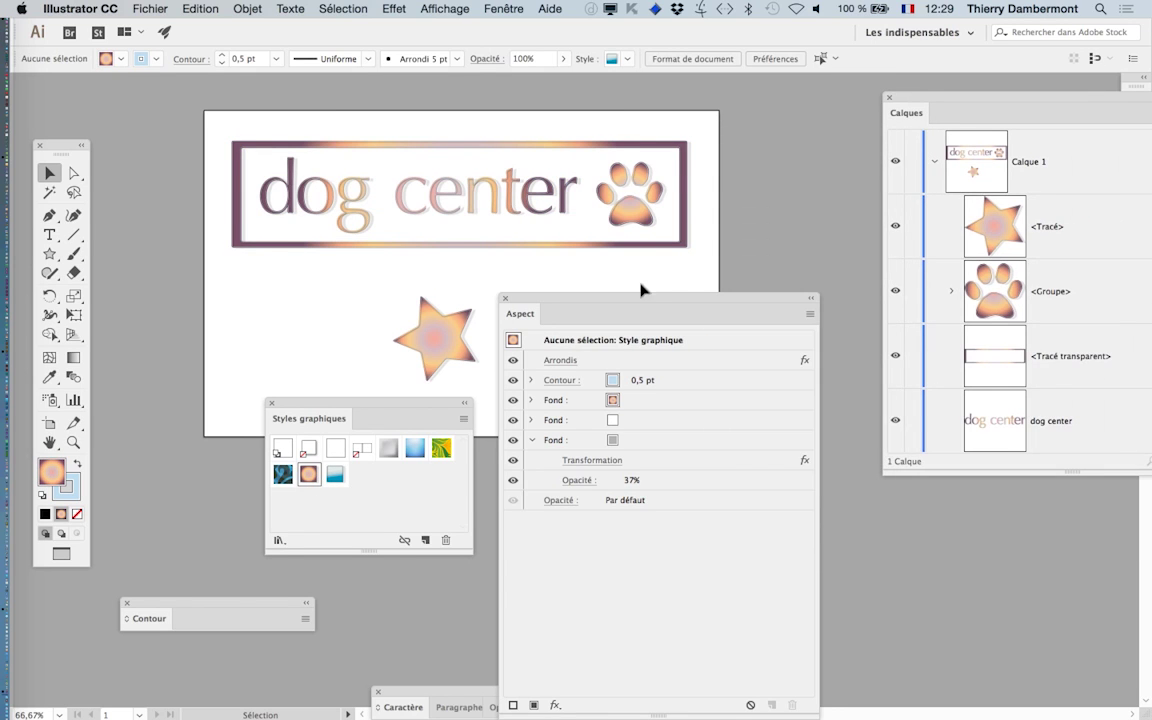